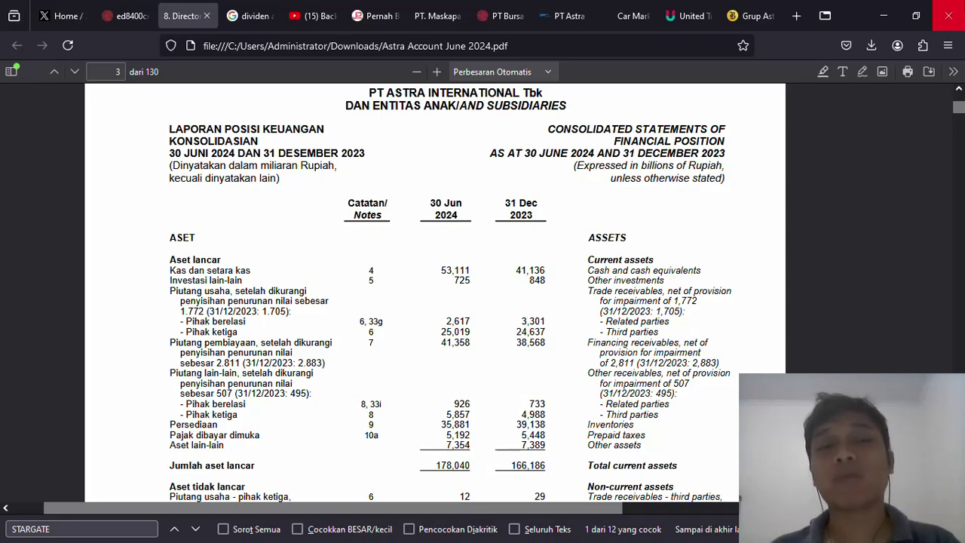
- Switch to the Hitung-hitungan Saham workbook in Excel and compare the 2024 and 2023 net profit entries for ASII and UNTR
{"action": "scroll", "coordinate": [450, 295], "scroll_direction": "up", "scroll_amount": 1}
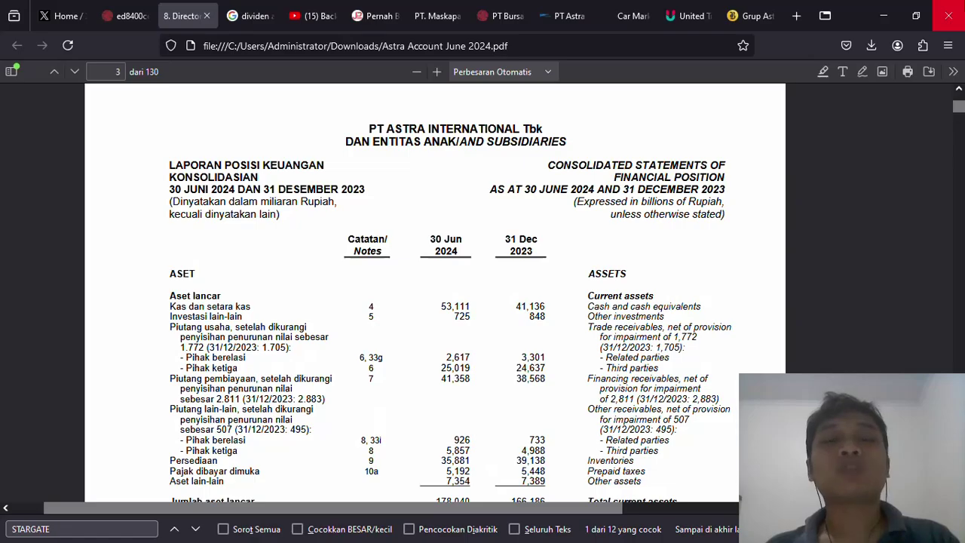
{"action": "key", "text": "alt+Tab"}
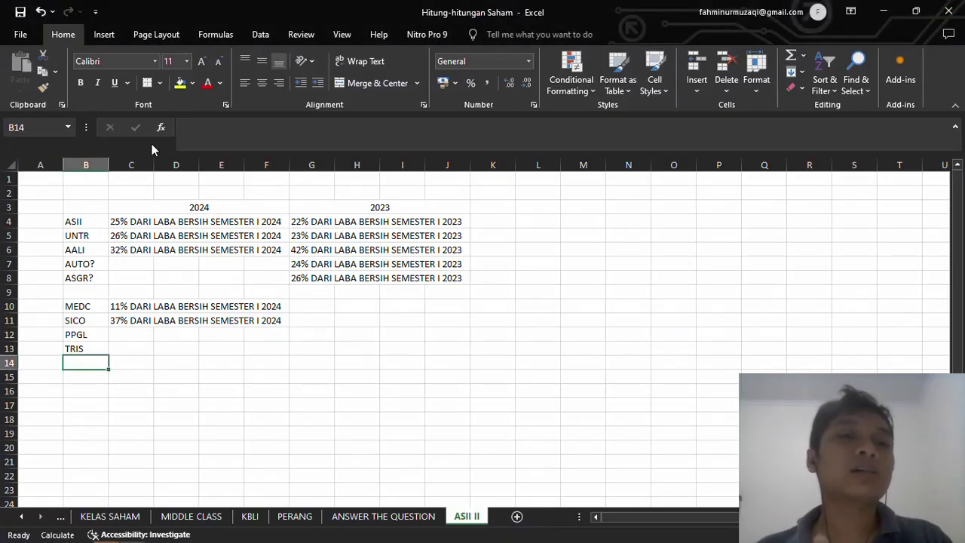
{"action": "left_click", "coordinate": [135, 218]}
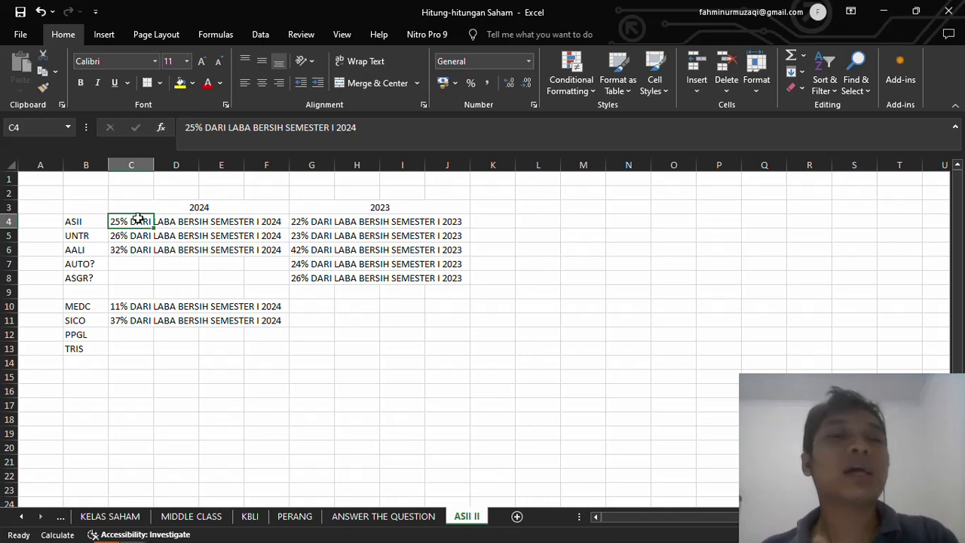
{"action": "left_click", "coordinate": [309, 230]}
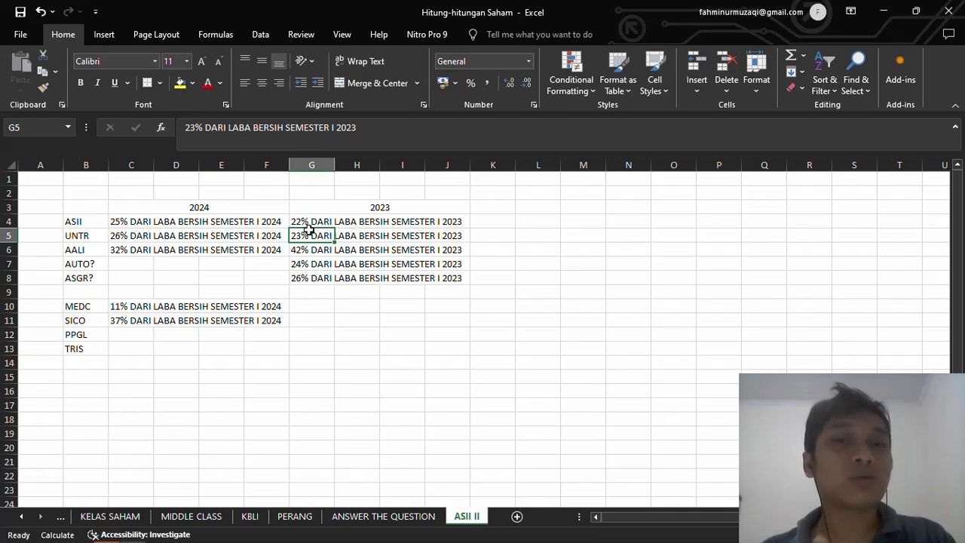
{"action": "key", "text": "Left"}
{"action": "key", "text": "Left"}
{"action": "key", "text": "Left"}
{"action": "key", "text": "Left"}
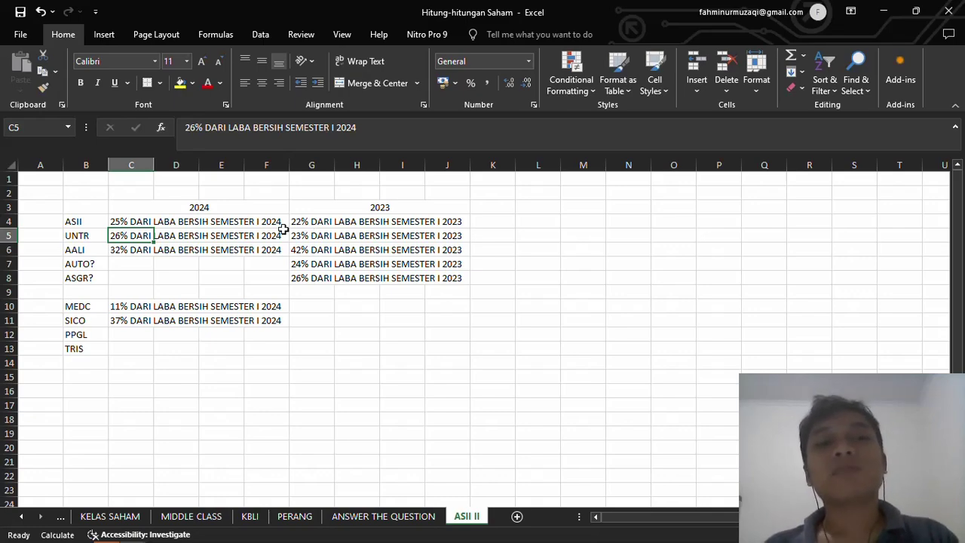
{"action": "left_click", "coordinate": [234, 223]}
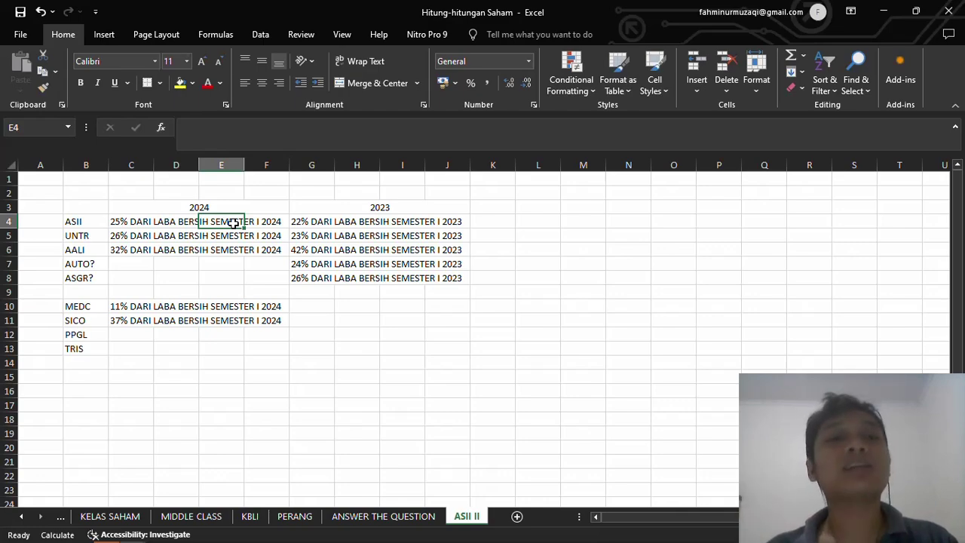
{"action": "left_click", "coordinate": [125, 222]}
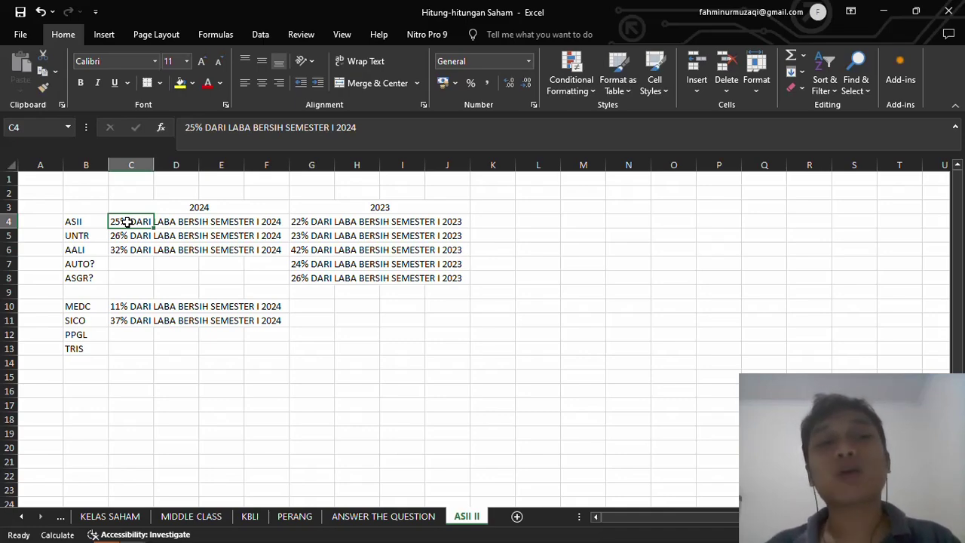
- Review the 2024 entries row by row from ASII down to SICO, with a brief glance at the Astra June 2024 report
{"action": "left_click", "coordinate": [134, 264]}
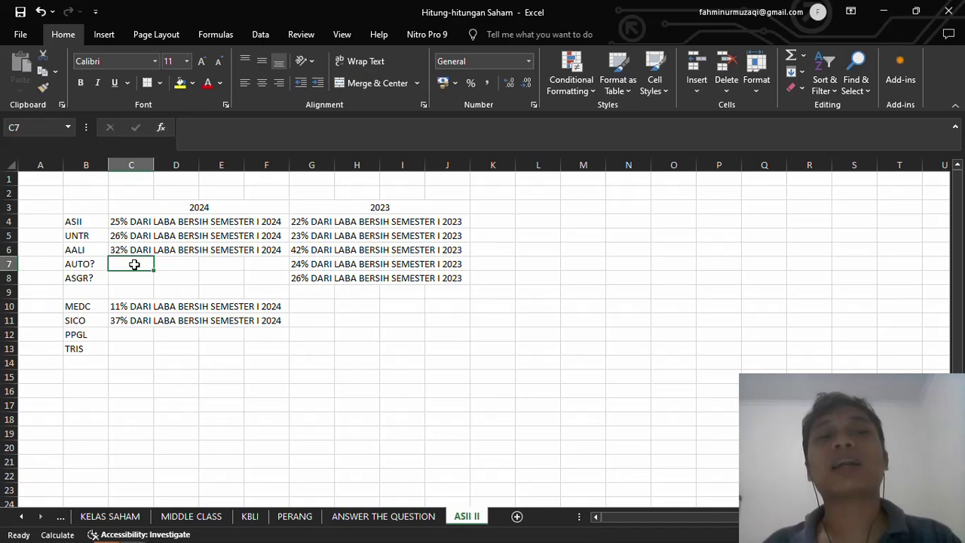
{"action": "key", "text": "Up"}
{"action": "key", "text": "Up"}
{"action": "key", "text": "Up"}
{"action": "key", "text": "Down"}
{"action": "key", "text": "Down"}
{"action": "key", "text": "Down"}
{"action": "key", "text": "Down"}
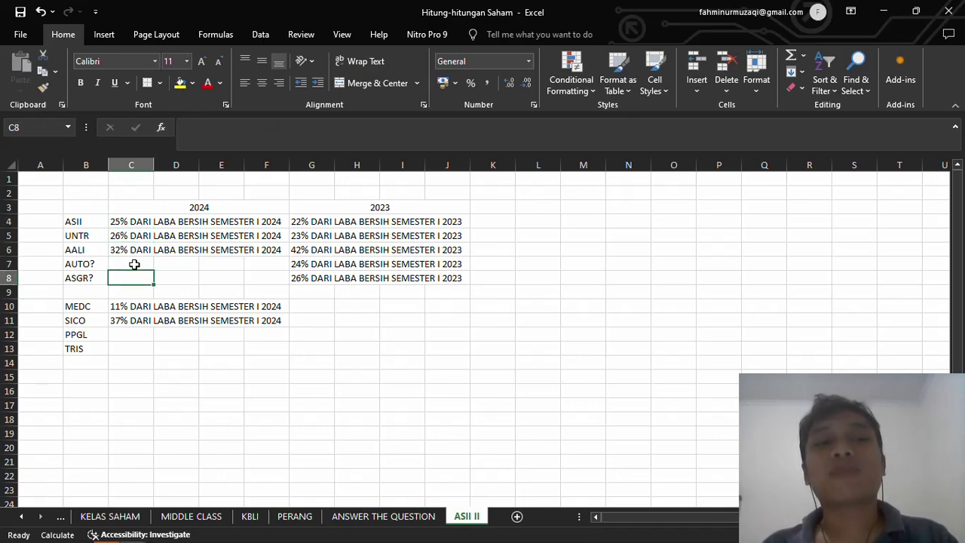
{"action": "key", "text": "Down"}
{"action": "key", "text": "Down"}
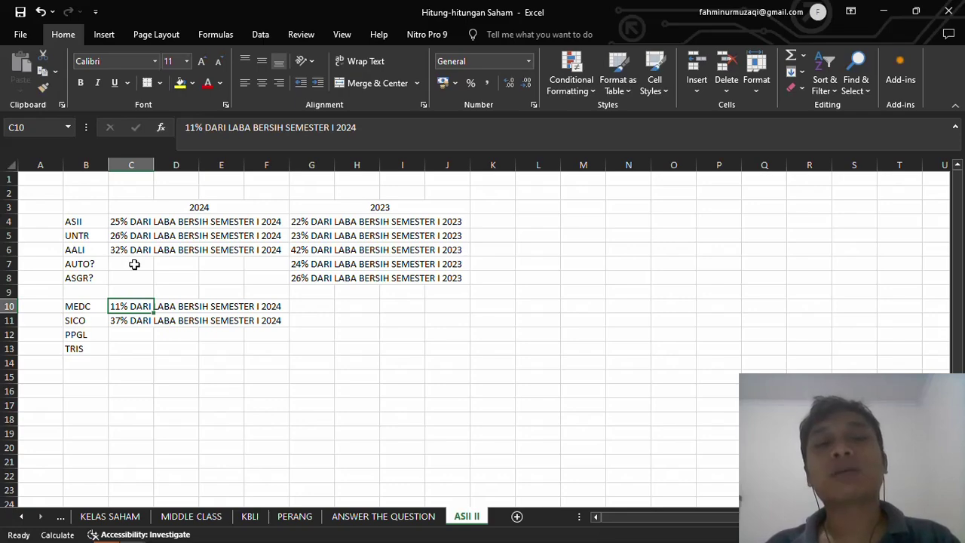
{"action": "key", "text": "Down"}
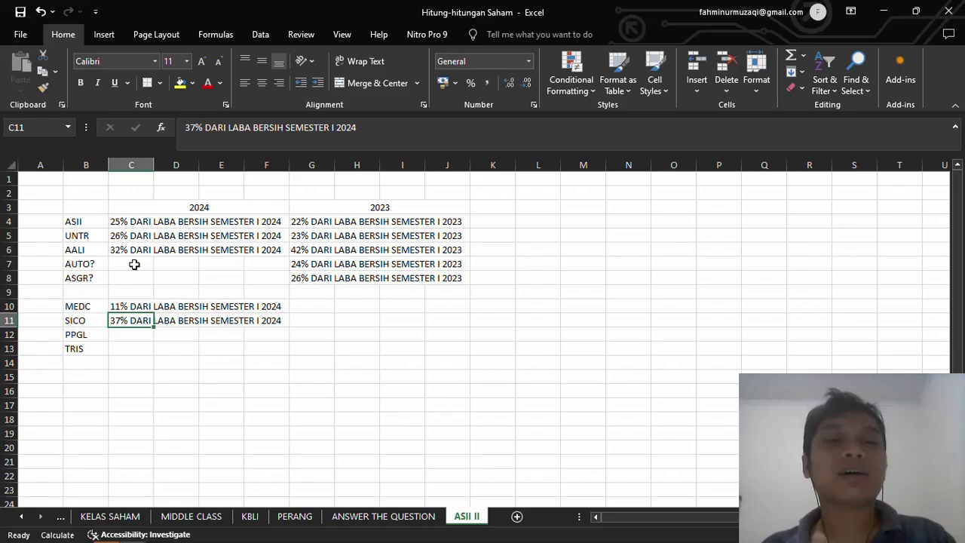
{"action": "key", "text": "alt+Tab"}
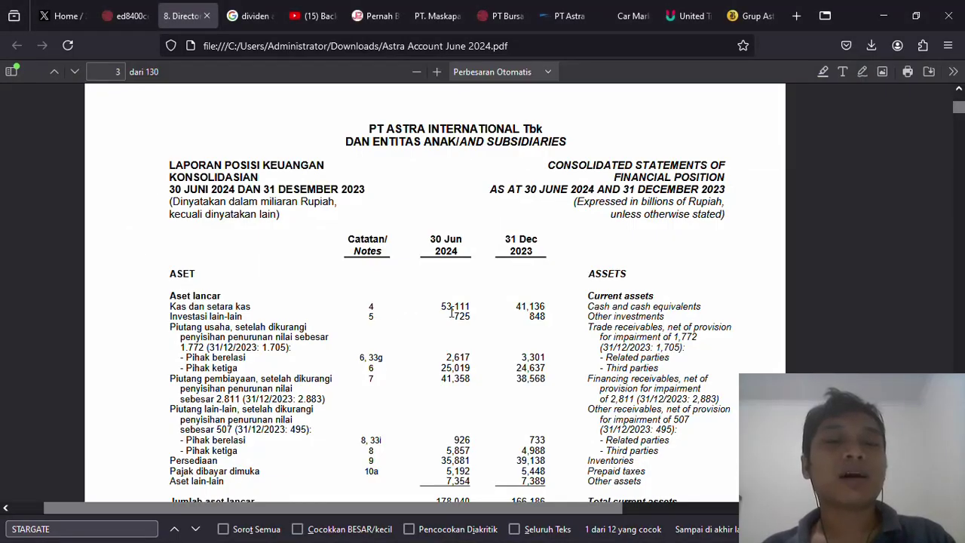
{"action": "key", "text": "alt+Tab"}
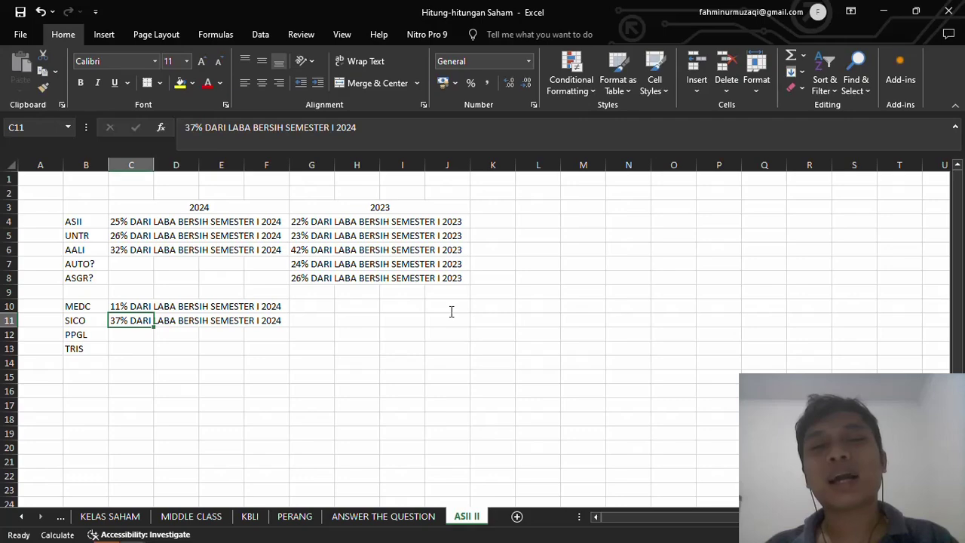
- Start a company list in column M with BANK SAQU in M4 and HERMINA in M5
{"action": "left_click", "coordinate": [573, 223]}
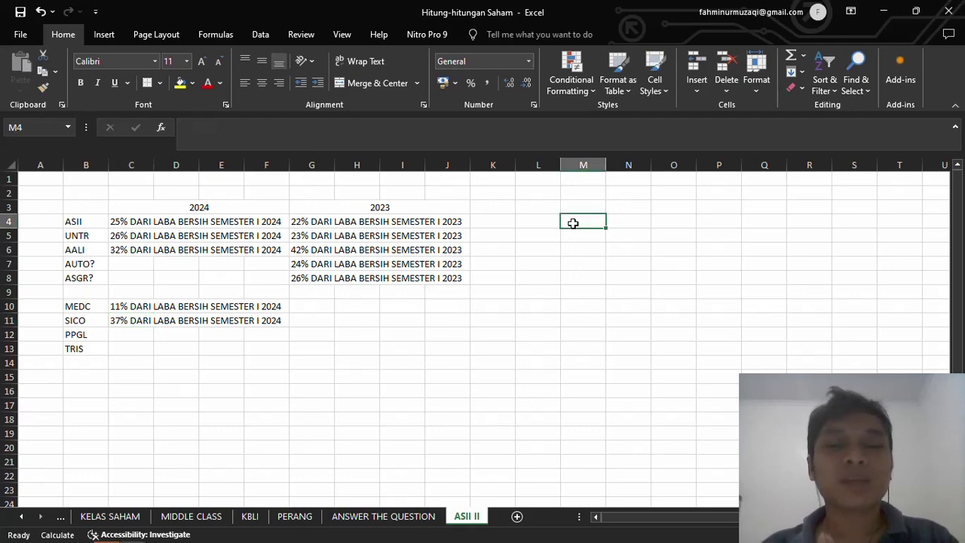
{"action": "type", "text": "BA"}
{"action": "key", "text": "BackSpace"}
{"action": "key", "text": "BackSpace"}
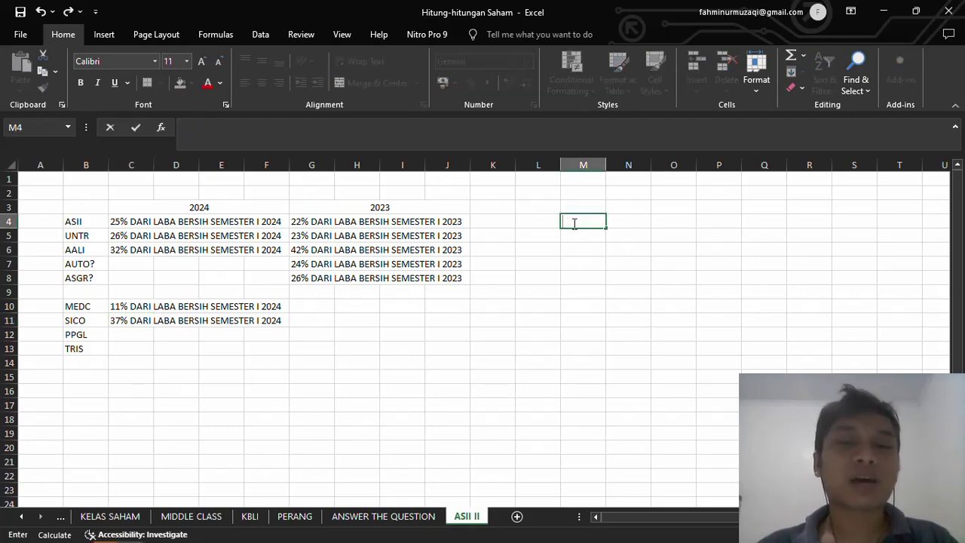
{"action": "type", "text": "BANK SAQU"}
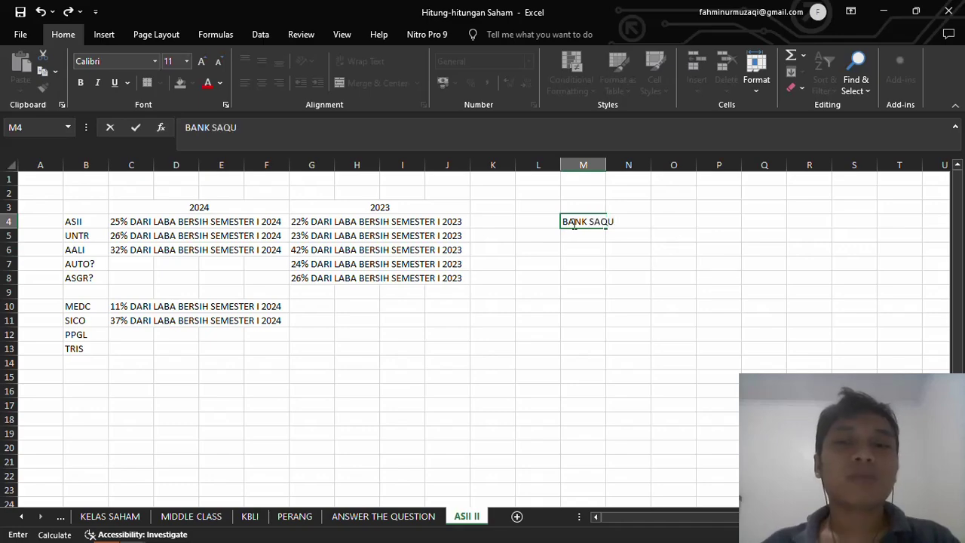
{"action": "key", "text": "Return"}
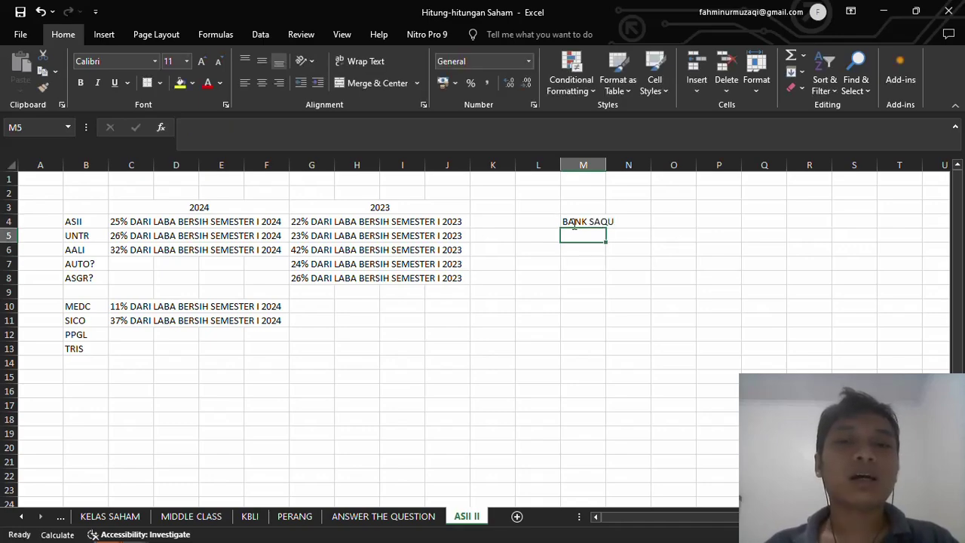
{"action": "type", "text": "HERMINA"}
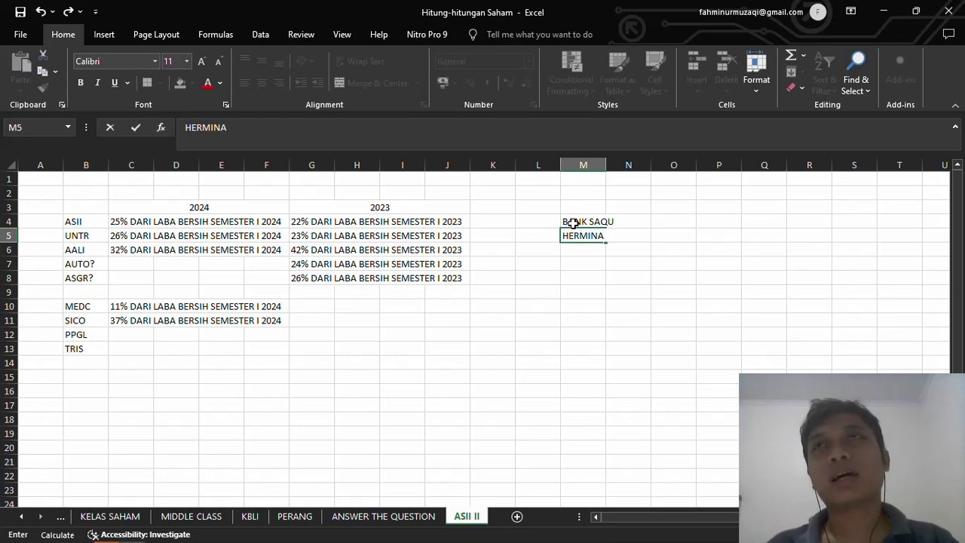
{"action": "key", "text": "Return"}
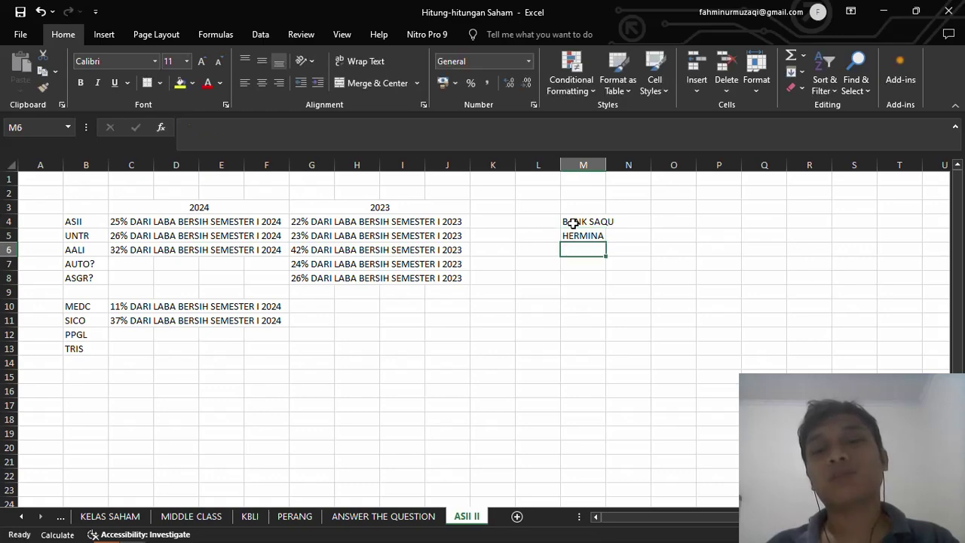
- Continue the list in column M with HALODOC in M6 and OLX in M7
{"action": "type", "text": "HALODOC"}
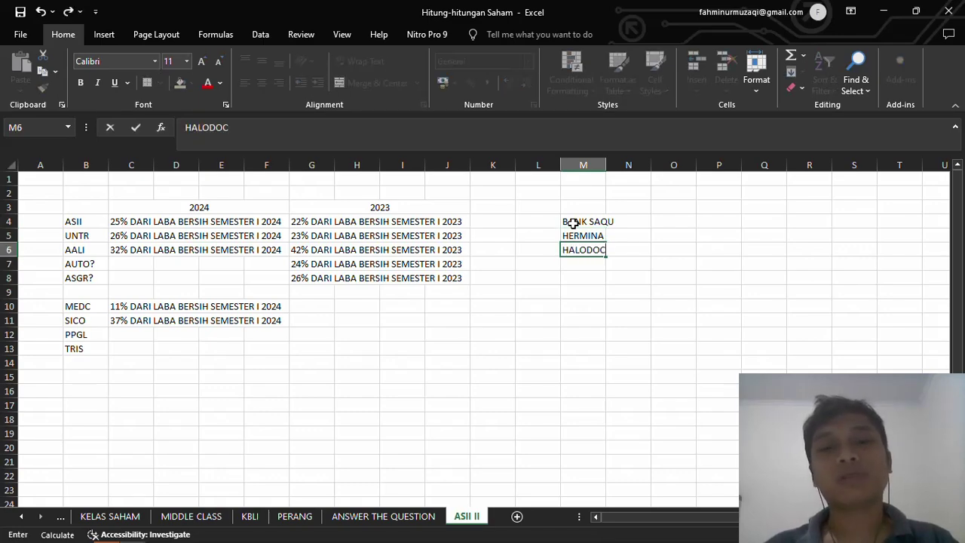
{"action": "key", "text": "Return"}
{"action": "key", "text": "Return"}
{"action": "type", "text": "OL"}
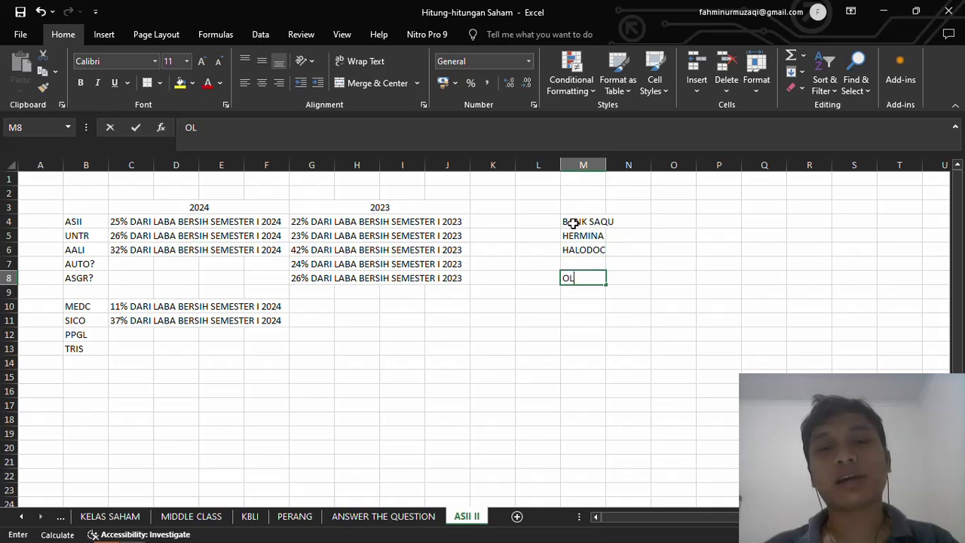
{"action": "key", "text": "BackSpace"}
{"action": "key", "text": "BackSpace"}
{"action": "key", "text": "Up"}
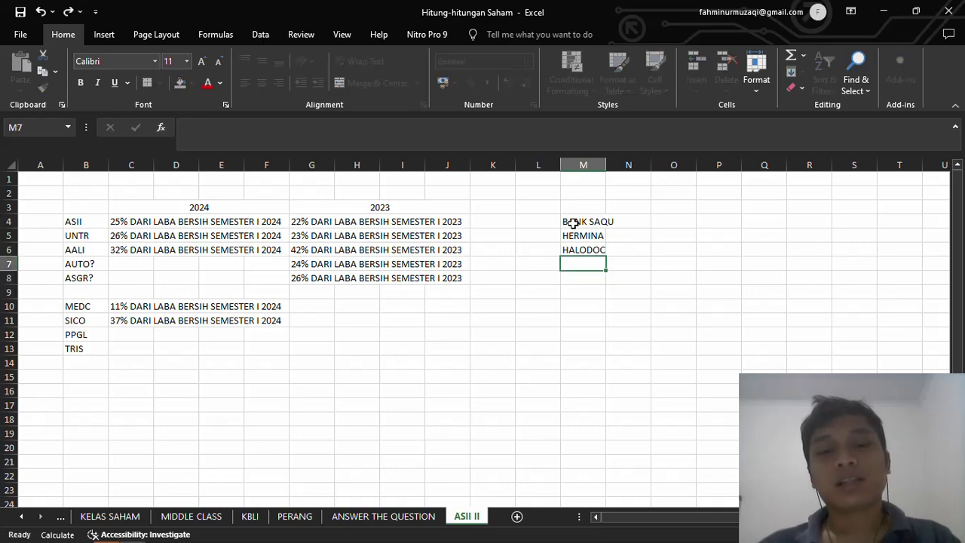
{"action": "type", "text": "OLX"}
{"action": "key", "text": "ctrl+Return"}
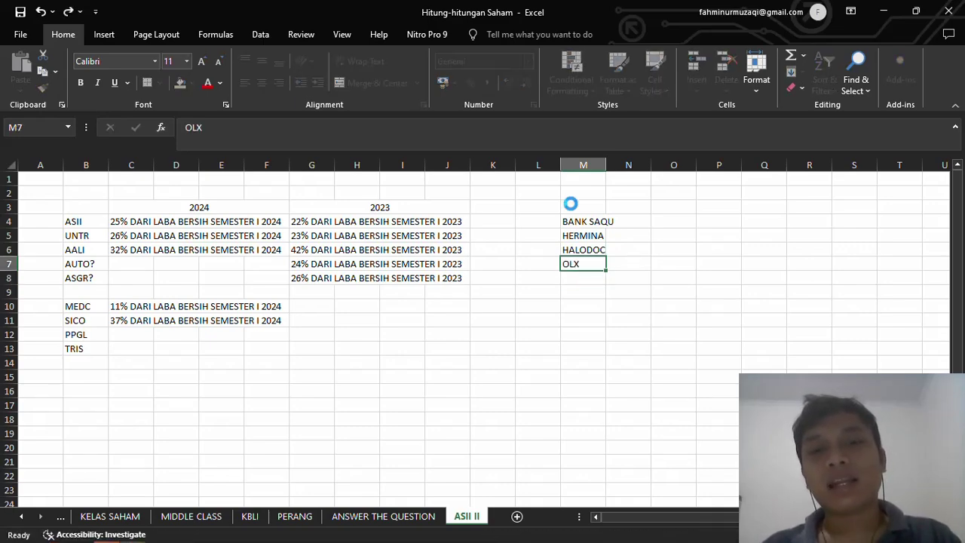
- Add the heading BENTUK EKSPANSINYA ASII in M3 above the company list
{"action": "left_click", "coordinate": [570, 200]}
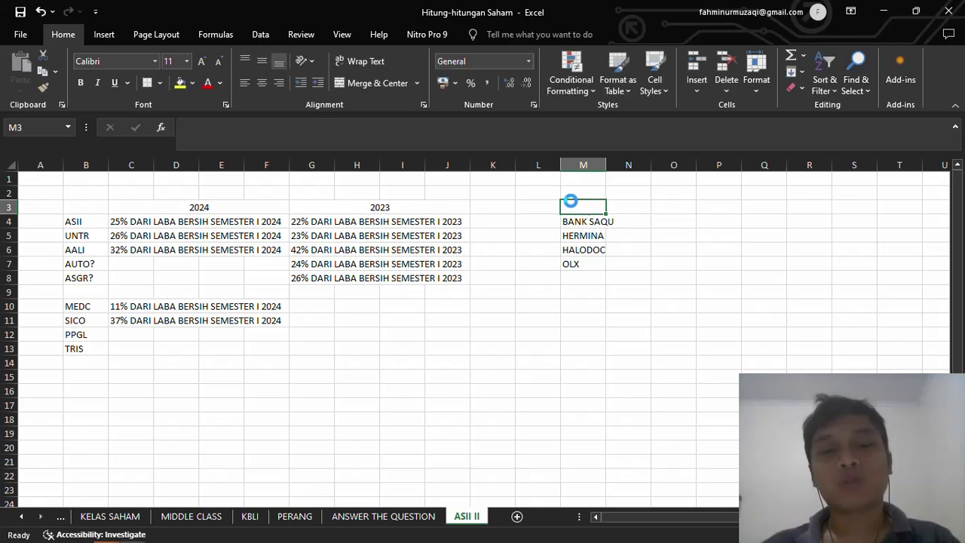
{"action": "type", "text": "BENTUK"}
{"action": "type", "text": "SPAN"}
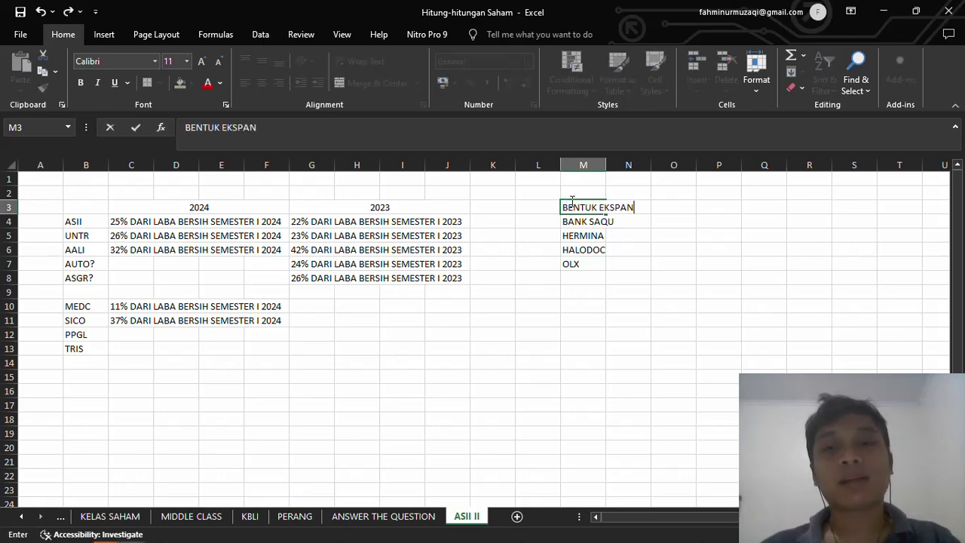
{"action": "type", "text": "SINYA ASII"}
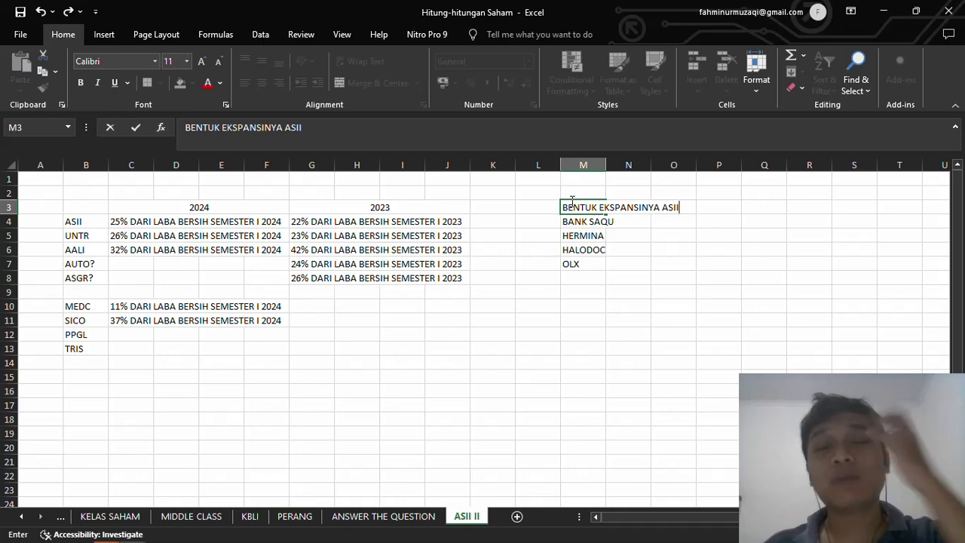
{"action": "key", "text": "Return"}
- Go through the ASII expansion entries listed under the heading in column M
{"action": "key", "text": "Down"}
{"action": "key", "text": "Down"}
{"action": "key", "text": "Down"}
{"action": "key", "text": "Down"}
{"action": "key", "text": "Up"}
{"action": "key", "text": "Up"}
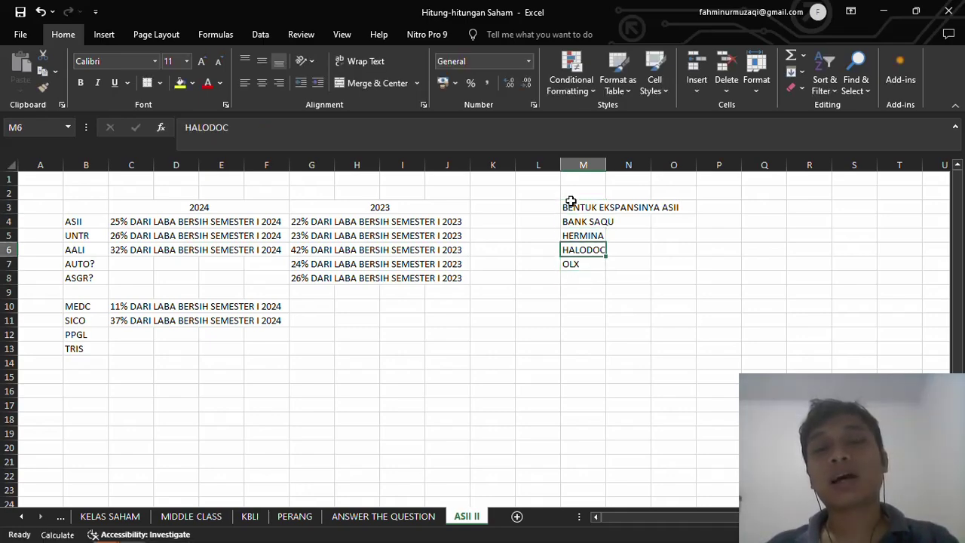
{"action": "key", "text": "Up"}
- Add a second group below the list in column M: UNTR in M9, NIC in M10 and STARGATE in M11
{"action": "key", "text": "Down"}
{"action": "key", "text": "Down"}
{"action": "key", "text": "Down"}
{"action": "key", "text": "Down"}
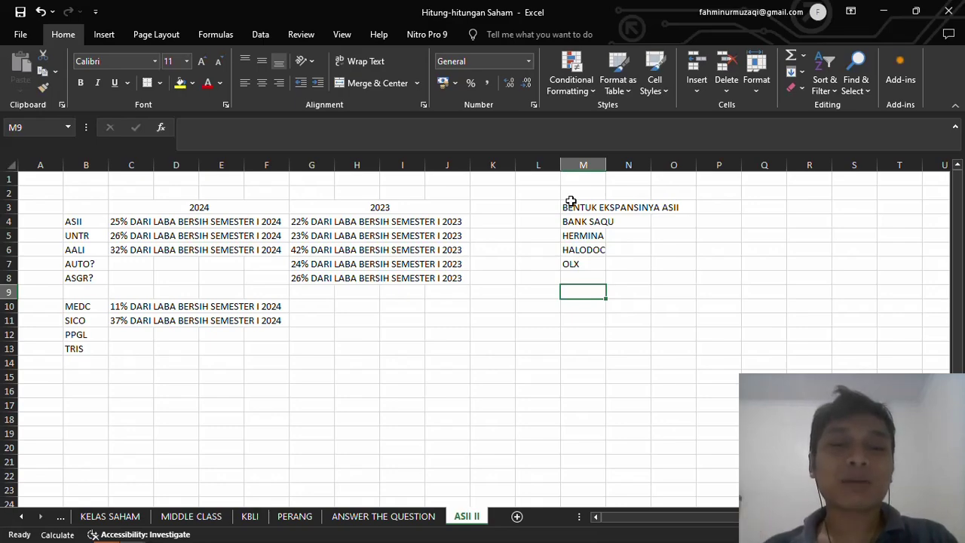
{"action": "type", "text": "UNTR"}
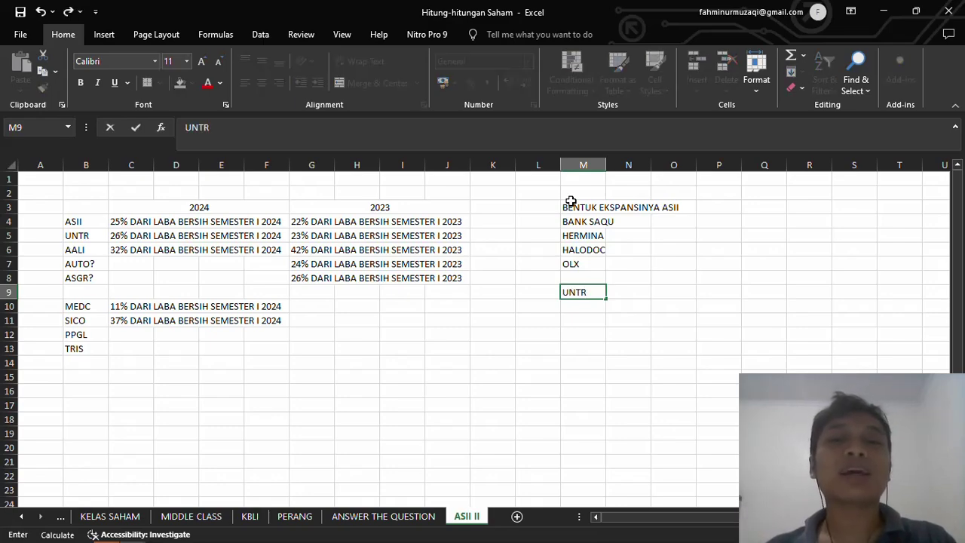
{"action": "key", "text": "Return"}
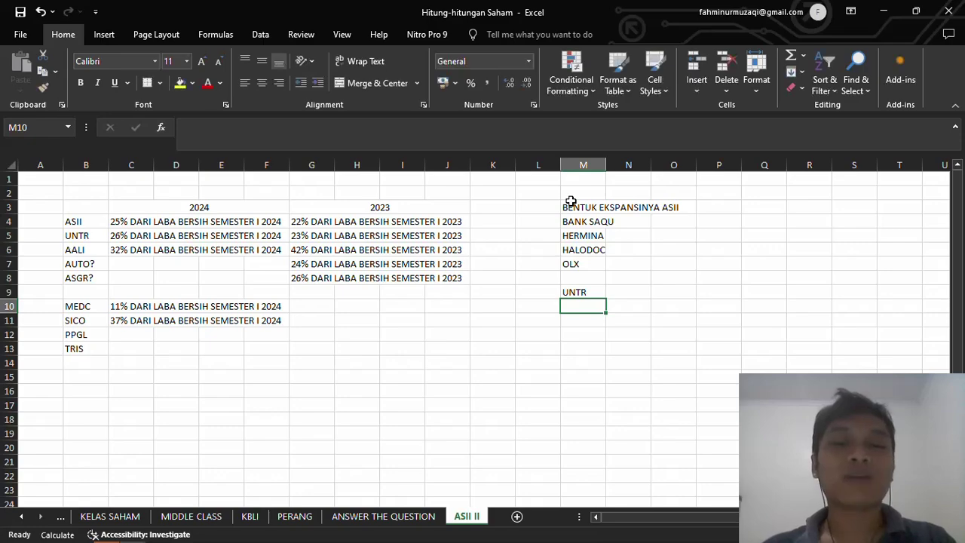
{"action": "type", "text": "NIC"}
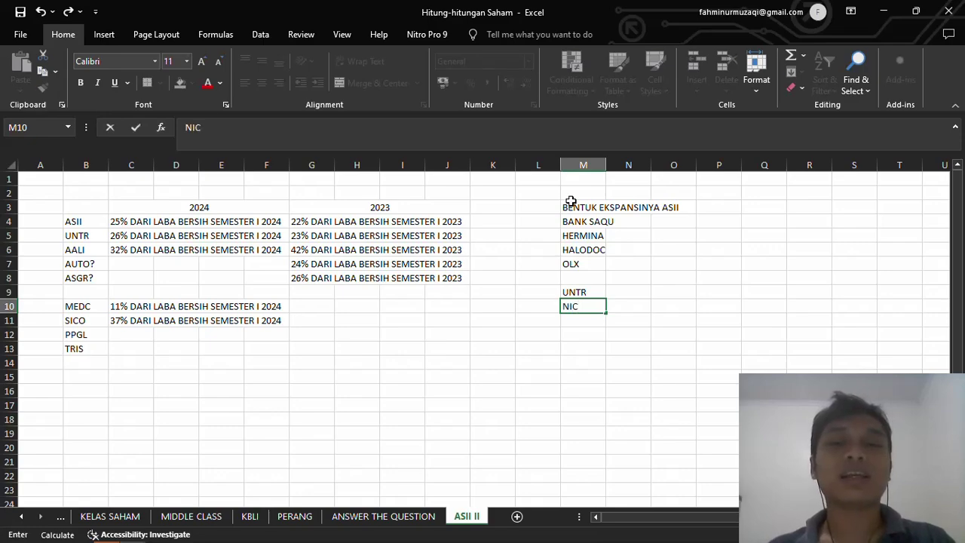
{"action": "key", "text": "Return"}
{"action": "type", "text": "STA"}
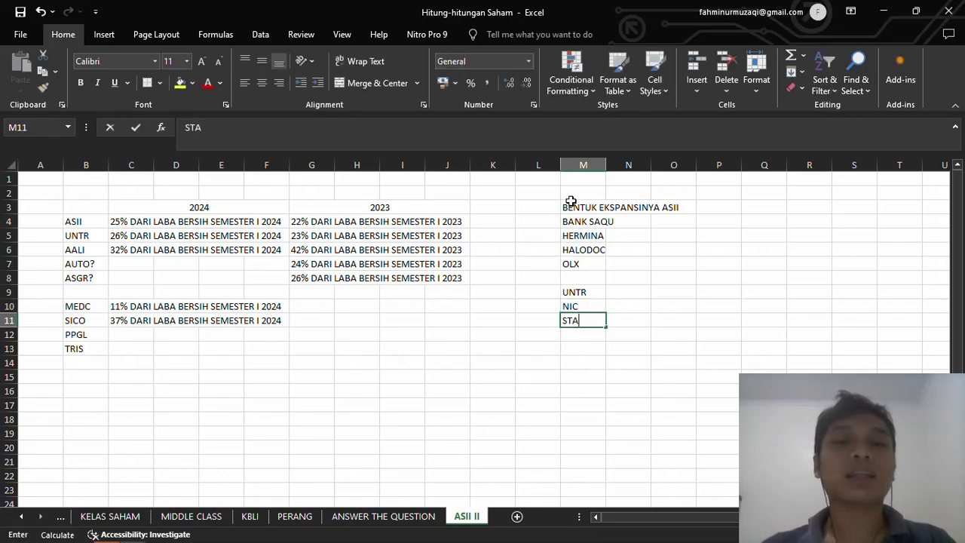
{"action": "type", "text": "RGATE"}
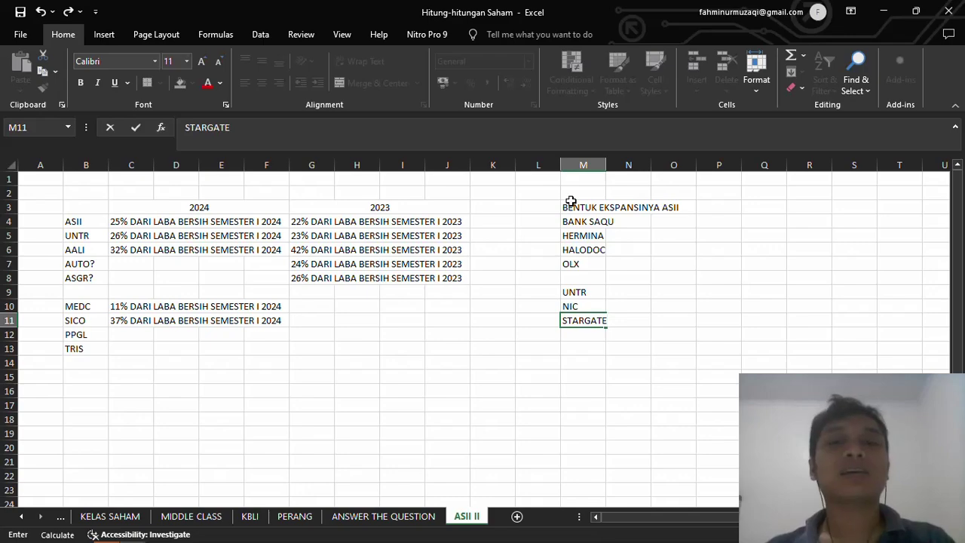
{"action": "key", "text": "Up"}
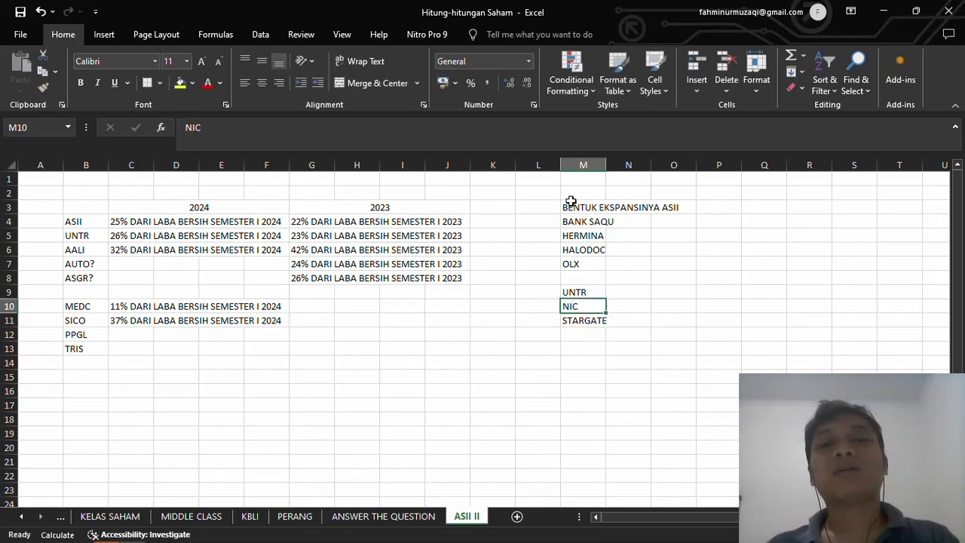
{"action": "key", "text": "Up"}
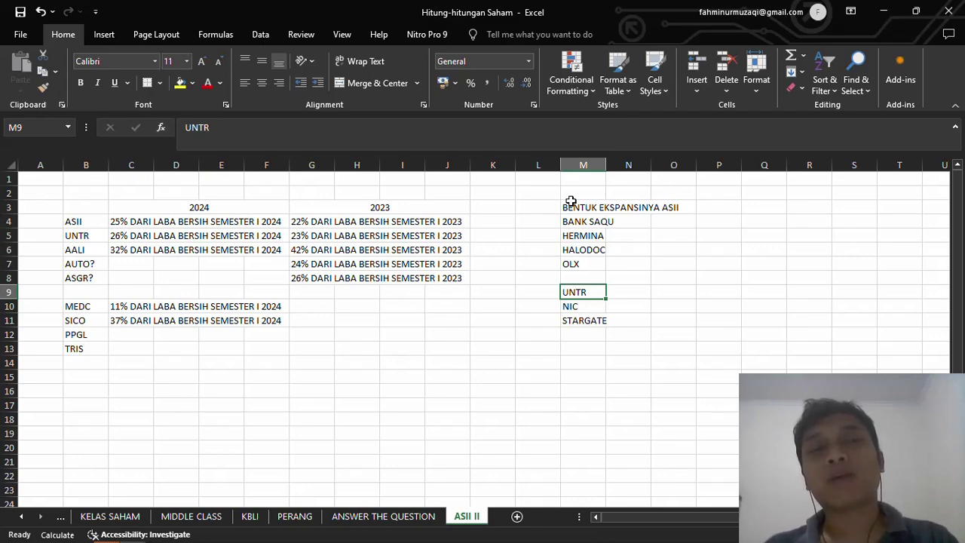
- Extend the UNTR entry in M9 to read UNTR 5 TAHUN (50% BATU BARA & 50% NON BATU BARA)
{"action": "key", "text": "Right"}
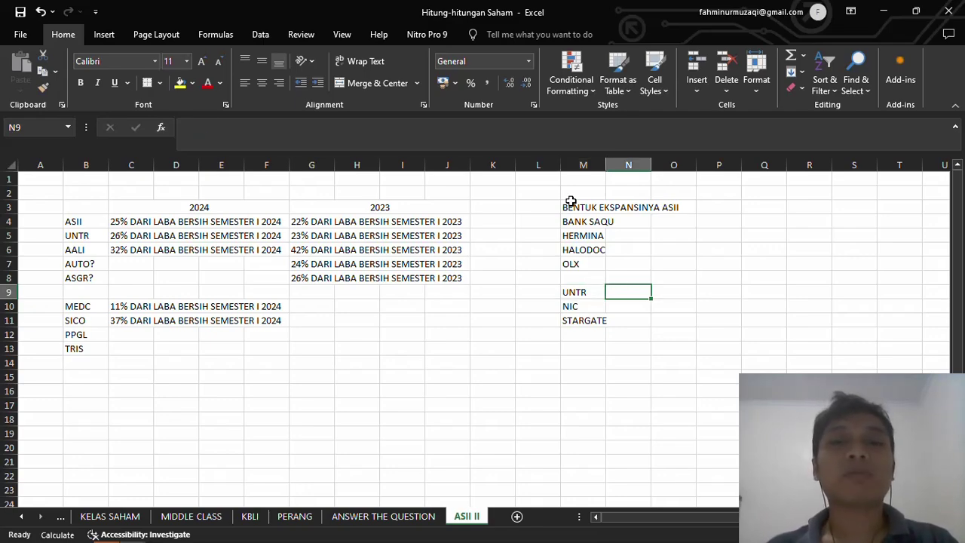
{"action": "key", "text": "Left"}
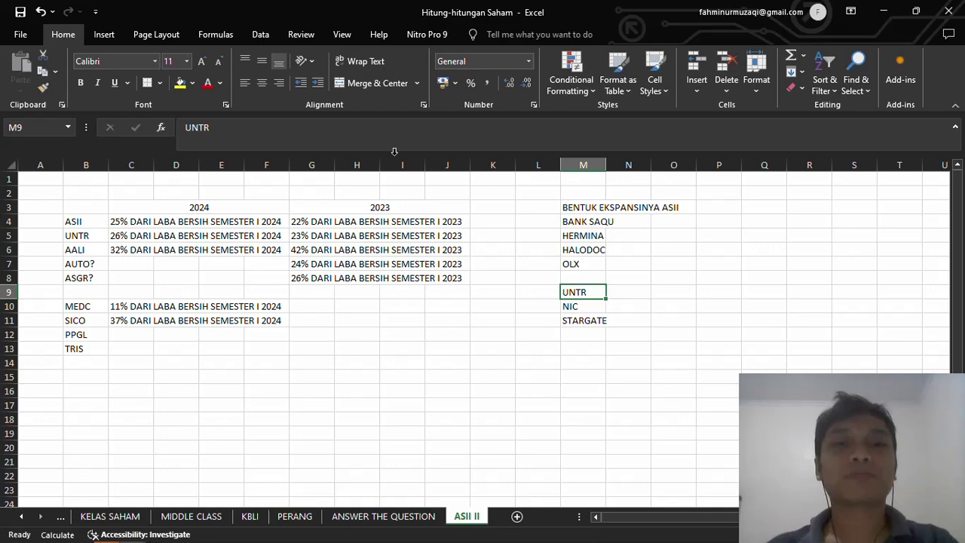
{"action": "left_click", "coordinate": [372, 138]}
{"action": "type", "text": "5"}
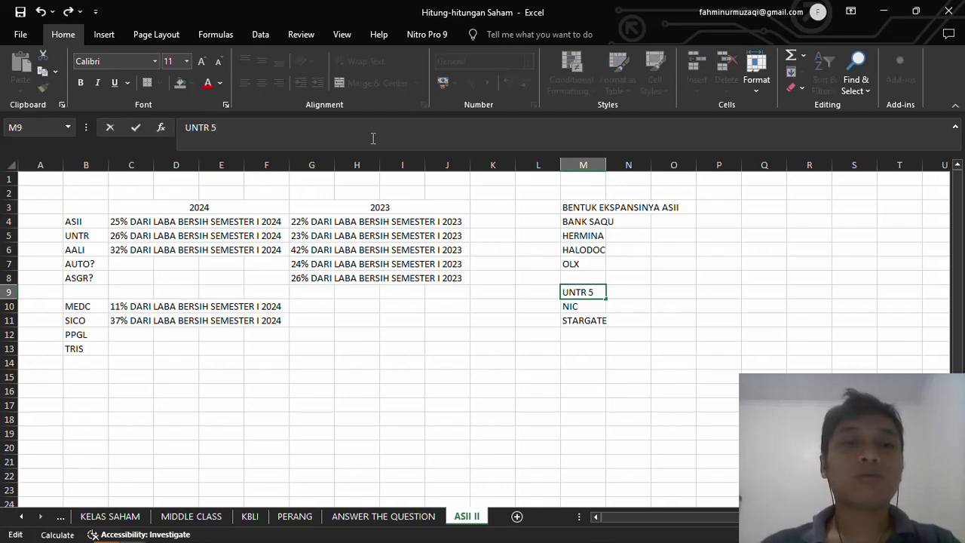
{"action": "type", "text": " TAHUN ("}
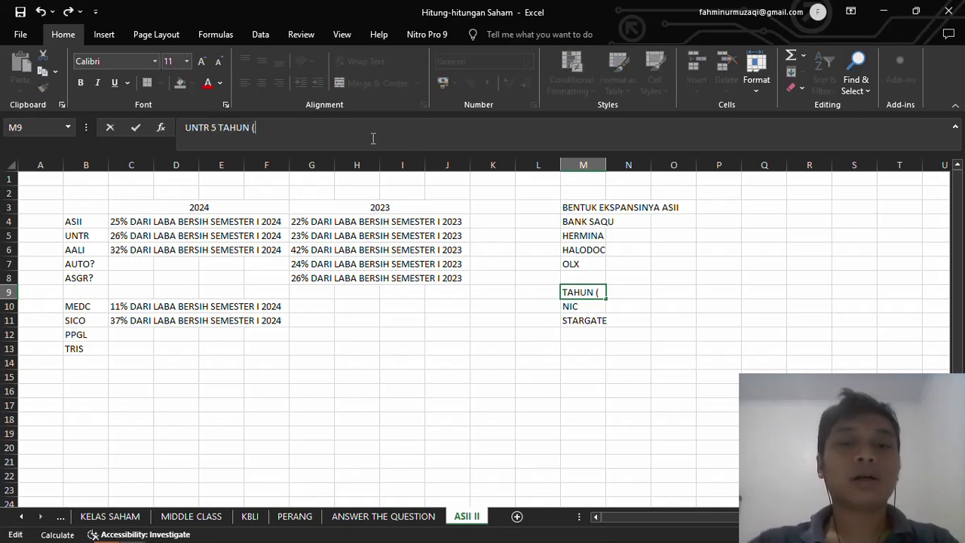
{"action": "type", "text": "50% BA"}
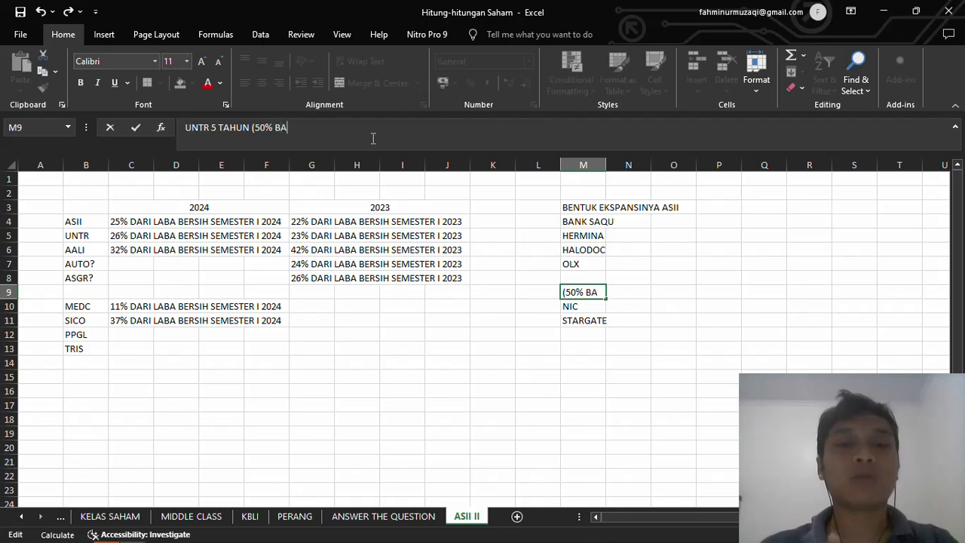
{"action": "type", "text": "TU BARA "}
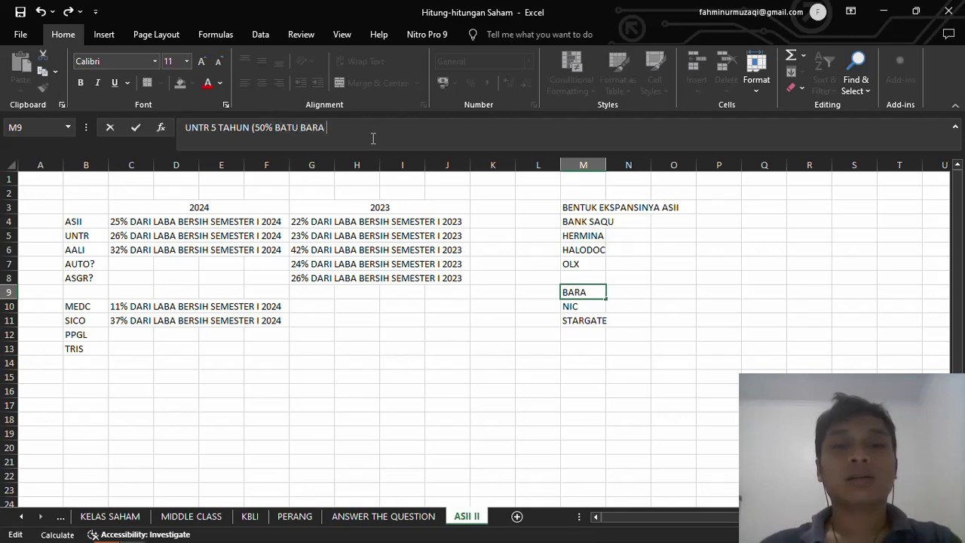
{"action": "type", "text": "& 50% NO"}
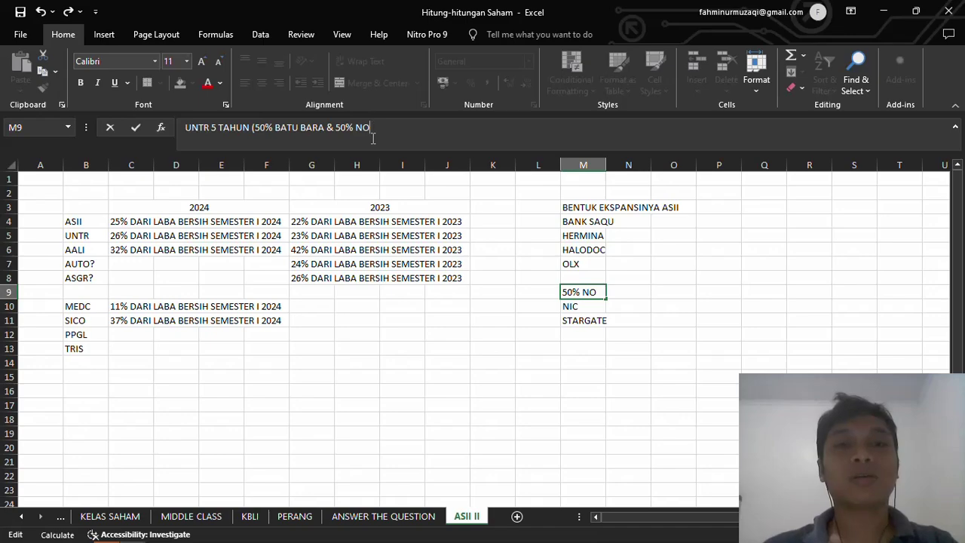
{"action": "type", "text": "N BATU BARA)"}
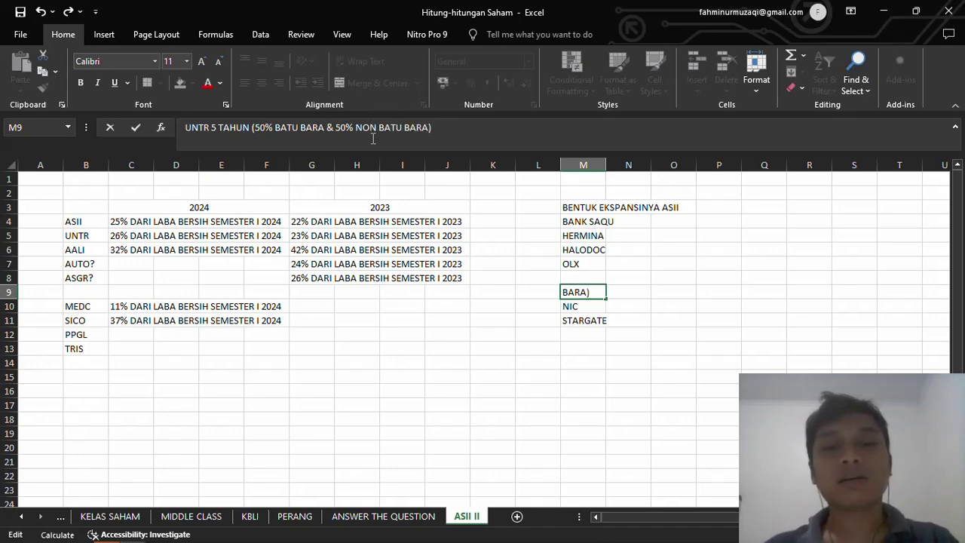
{"action": "key", "text": "ctrl+Return"}
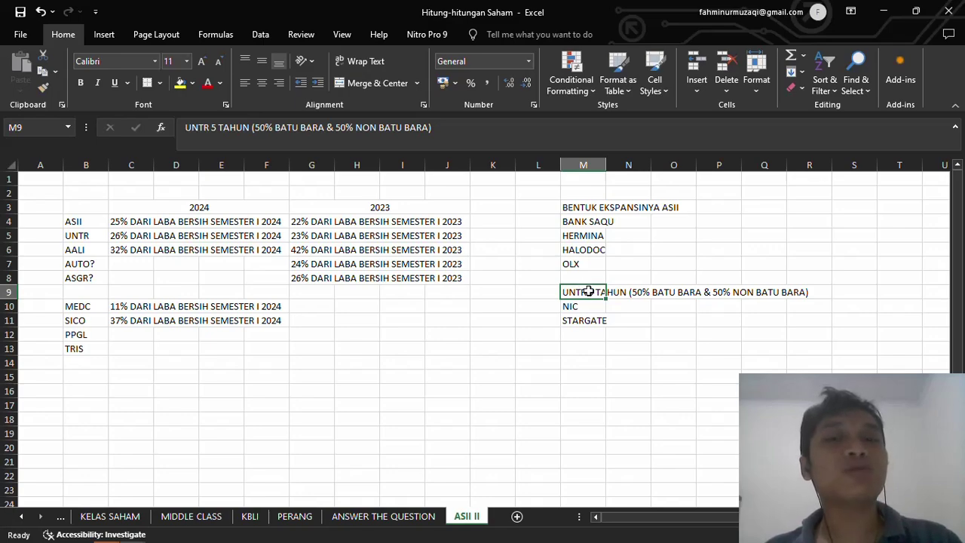
{"action": "left_click", "coordinate": [582, 207]}
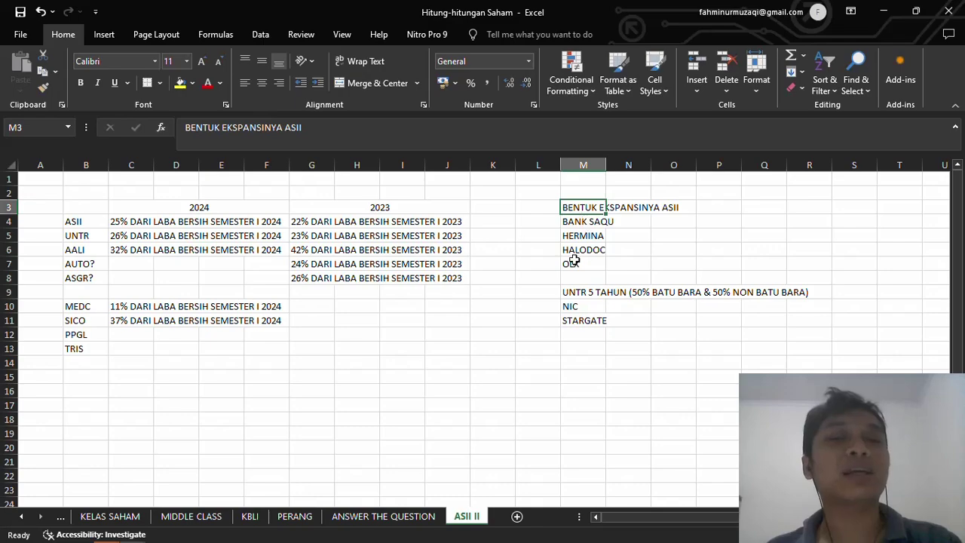
{"action": "left_click", "coordinate": [573, 292]}
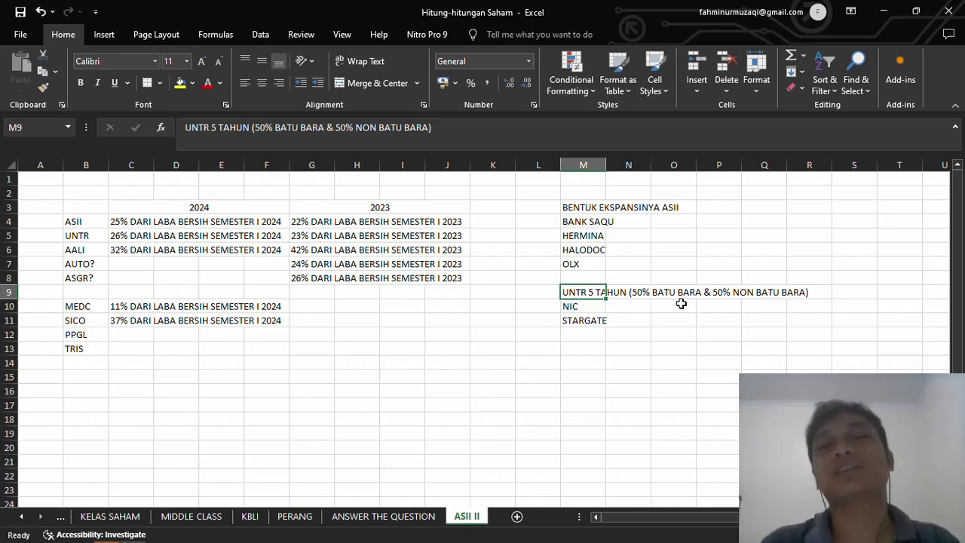
- Switch to the Rekap Laporan Keuangan workbook and examine the ASII revenue, net profit, liabilities and equity charts in the overview
{"action": "key", "text": "alt+Tab"}
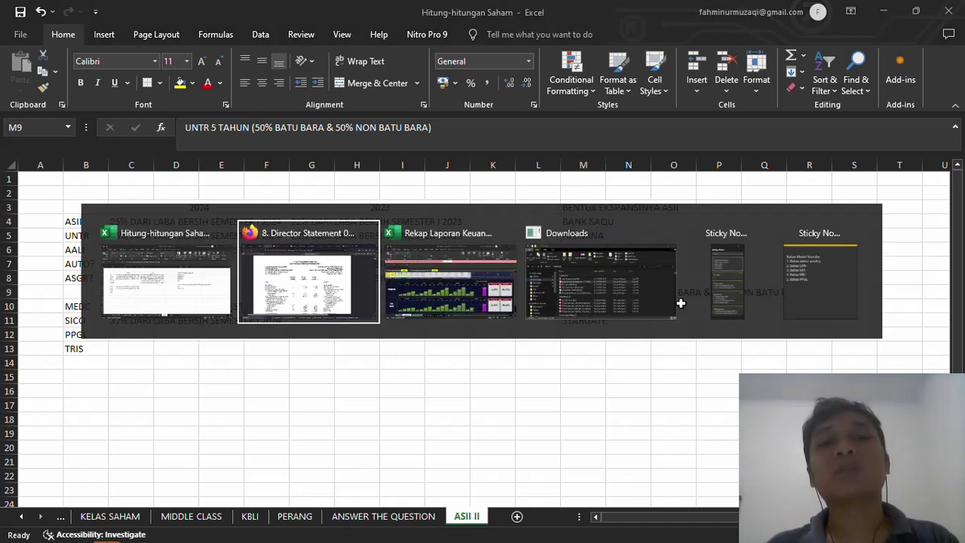
{"action": "key", "text": "alt+Tab"}
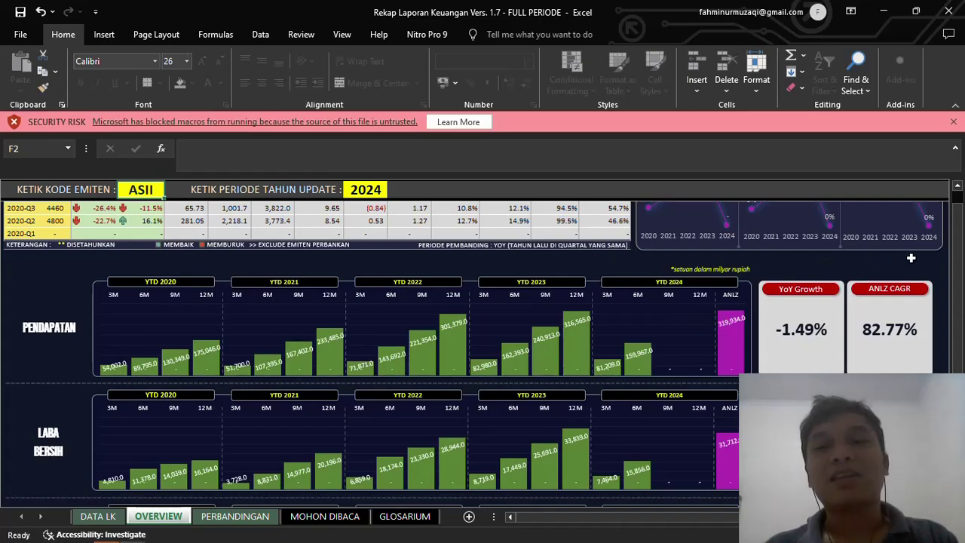
{"action": "scroll", "coordinate": [959, 280], "scroll_direction": "down", "scroll_amount": 5}
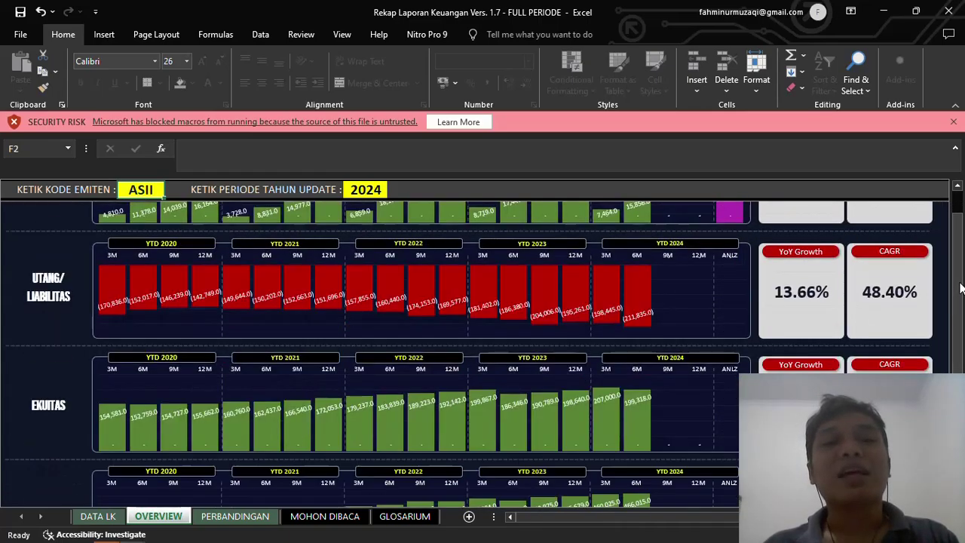
{"action": "scroll", "coordinate": [959, 280], "scroll_direction": "up", "scroll_amount": 4}
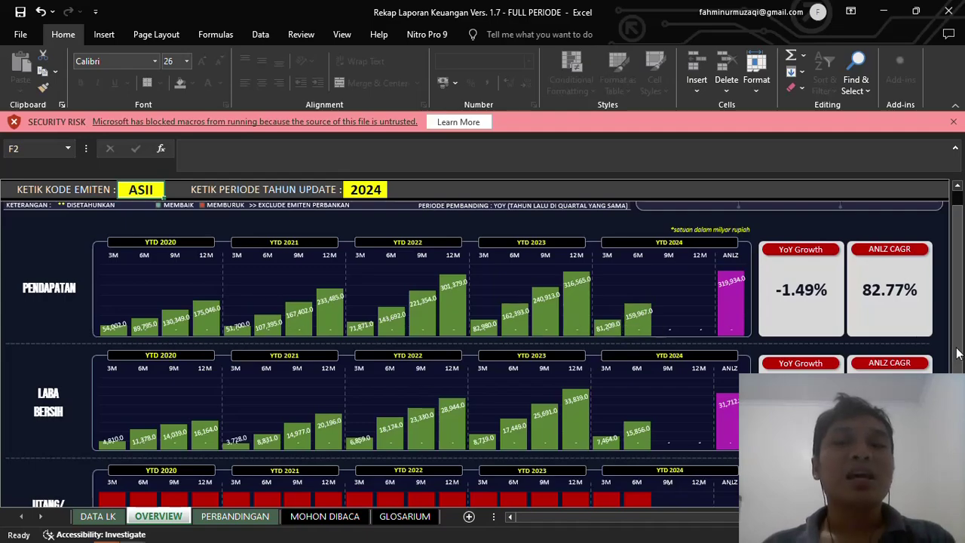
{"action": "left_click_drag", "start_coordinate": [957, 351], "coordinate": [958, 352]}
{"action": "scroll", "coordinate": [957, 352], "scroll_direction": "down", "scroll_amount": 2}
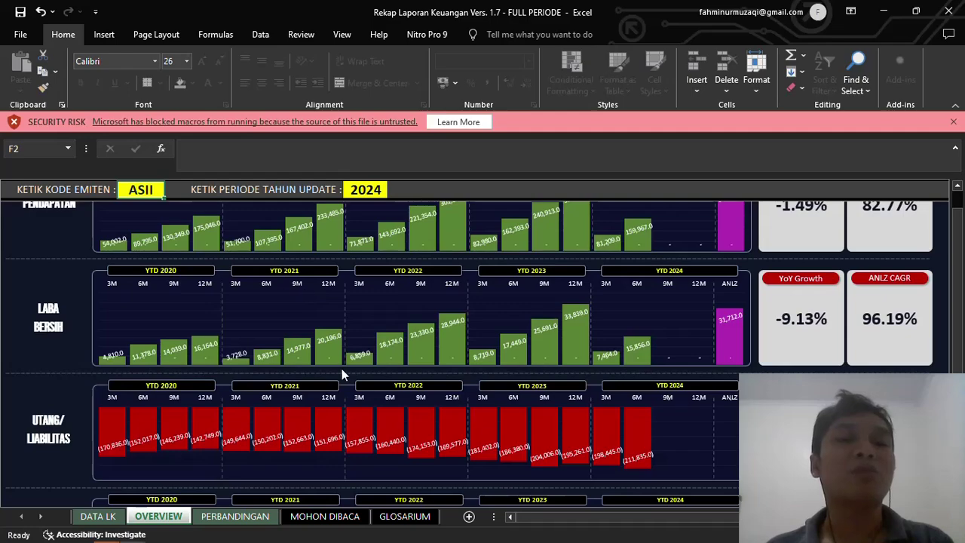
- Open the DATA LK sheet and examine ASII's balance sheet columns from receivables through retained earnings and back to cash
{"action": "left_click", "coordinate": [98, 515]}
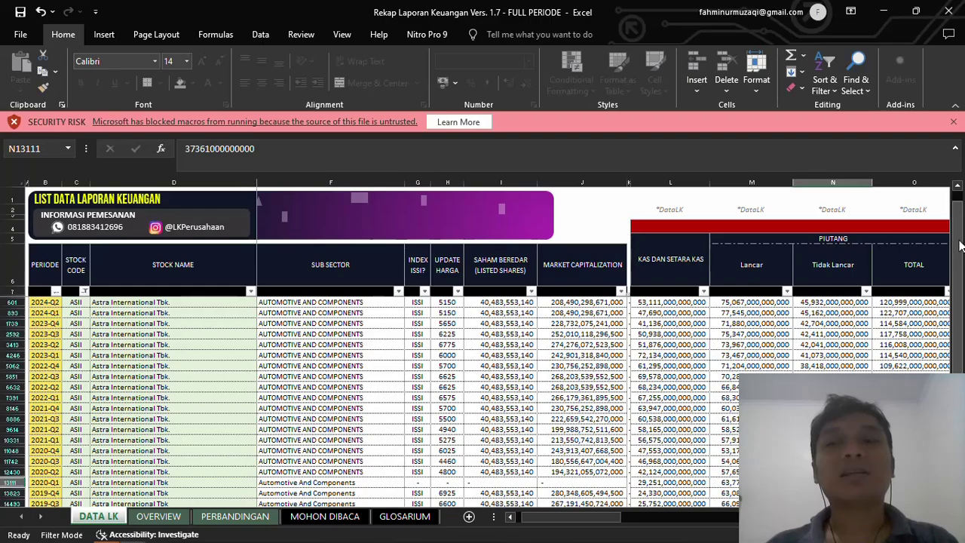
{"action": "left_click_drag", "start_coordinate": [960, 245], "coordinate": [960, 292]}
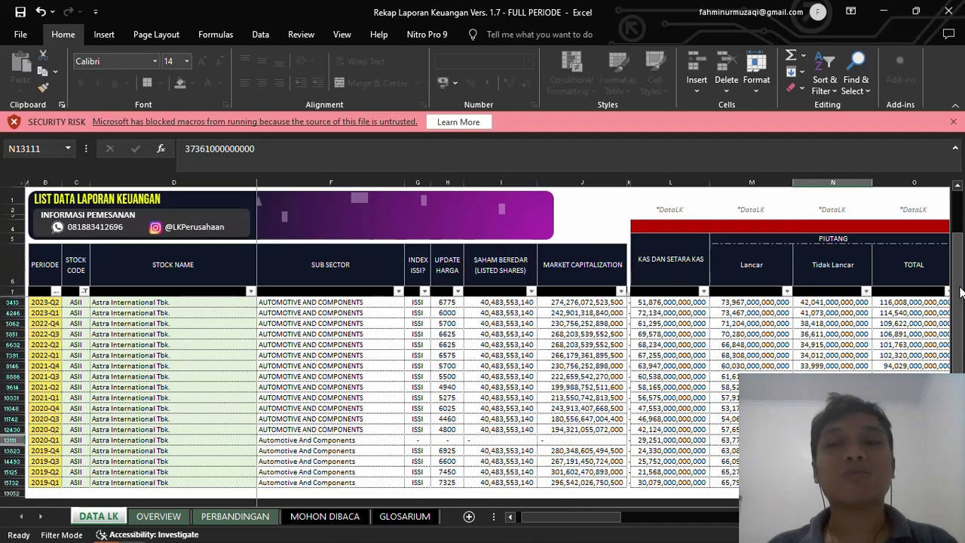
{"action": "left_click", "coordinate": [764, 374]}
{"action": "key", "text": "Right"}
{"action": "key", "text": "Right"}
{"action": "key", "text": "Right"}
{"action": "key", "text": "Right"}
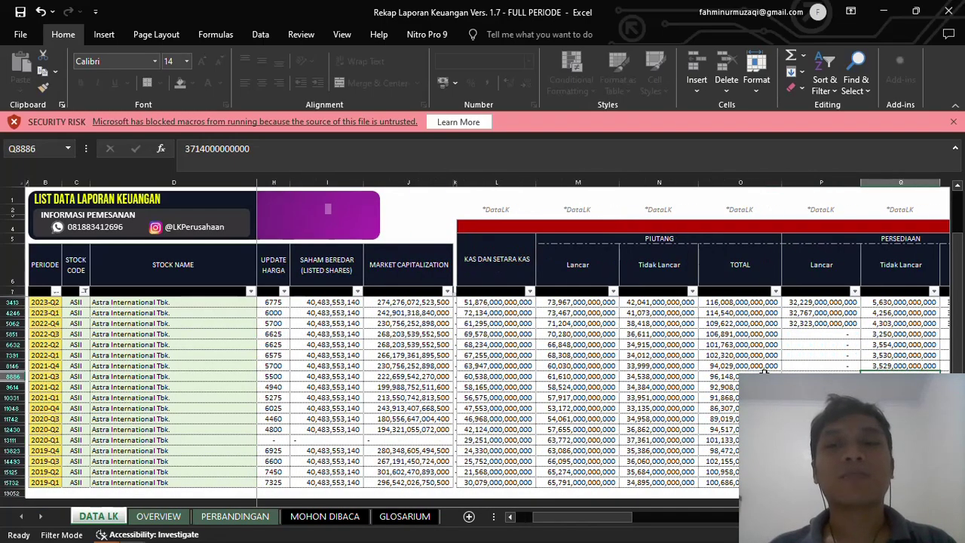
{"action": "key", "text": "Right"}
{"action": "key", "text": "Right"}
{"action": "key", "text": "Right"}
{"action": "key", "text": "Right"}
{"action": "key", "text": "Right"}
{"action": "key", "text": "Right"}
{"action": "key", "text": "Right"}
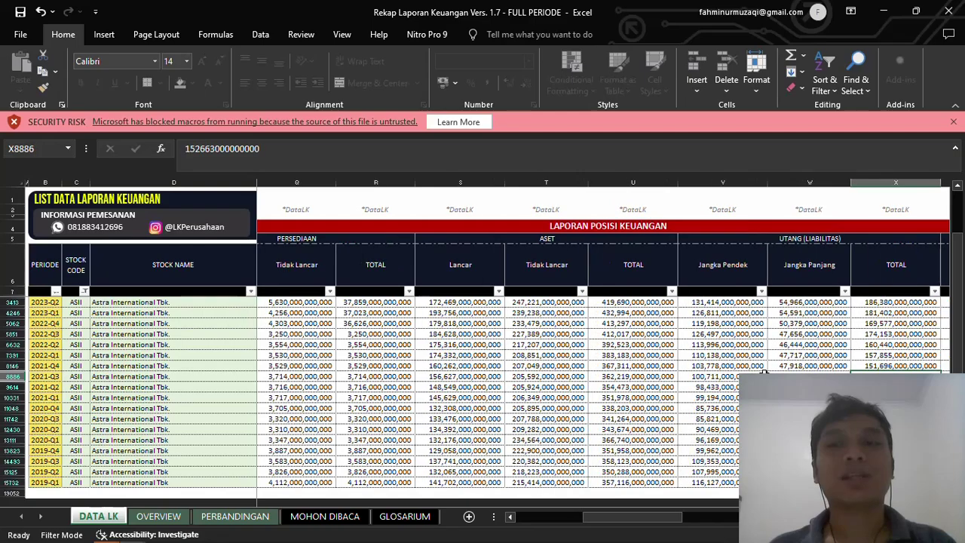
{"action": "key", "text": "Right"}
{"action": "key", "text": "Right"}
{"action": "key", "text": "Right"}
{"action": "key", "text": "Left"}
{"action": "key", "text": "Left"}
{"action": "key", "text": "Left"}
{"action": "key", "text": "Left"}
{"action": "key", "text": "Left"}
{"action": "key", "text": "Left"}
{"action": "key", "text": "Left"}
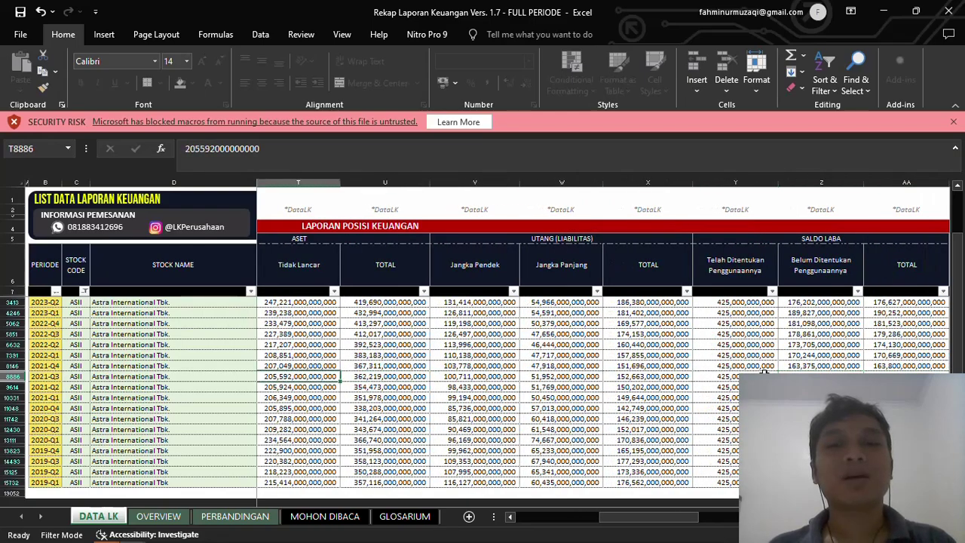
{"action": "key", "text": "Left"}
{"action": "key", "text": "Left"}
{"action": "key", "text": "Left"}
{"action": "key", "text": "Left"}
{"action": "key", "text": "Left"}
{"action": "key", "text": "Left"}
{"action": "key", "text": "Left"}
{"action": "key", "text": "Left"}
{"action": "key", "text": "Left"}
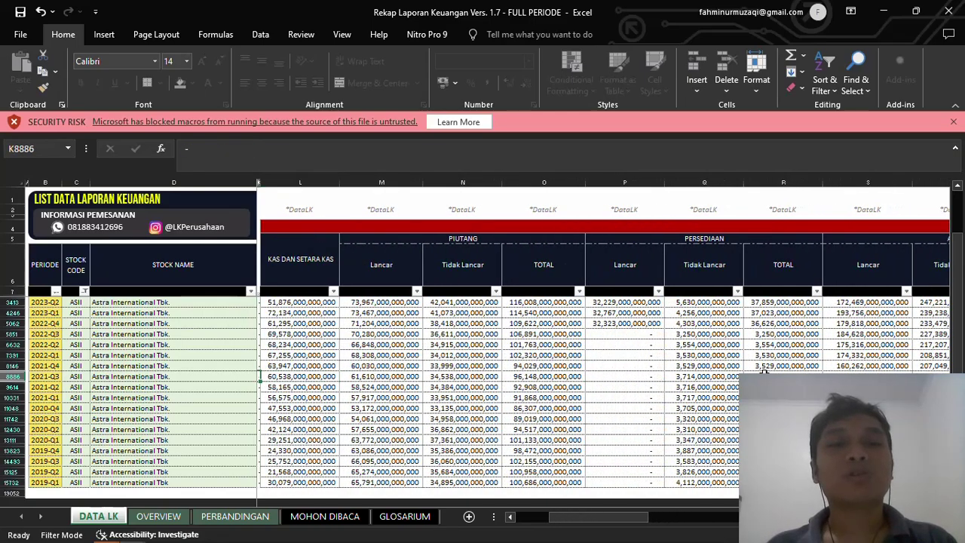
{"action": "key", "text": "Left"}
- Go across the ASII balance sheet columns up to the operating profit column under LABA RUGI
{"action": "key", "text": "Right"}
{"action": "key", "text": "Right"}
{"action": "key", "text": "Right"}
{"action": "key", "text": "Right"}
{"action": "key", "text": "Right"}
{"action": "key", "text": "Right"}
{"action": "key", "text": "Right"}
{"action": "key", "text": "Right"}
{"action": "key", "text": "Right"}
{"action": "key", "text": "Right"}
{"action": "key", "text": "Right"}
{"action": "key", "text": "Right"}
{"action": "key", "text": "Right"}
{"action": "key", "text": "Right"}
{"action": "key", "text": "Right"}
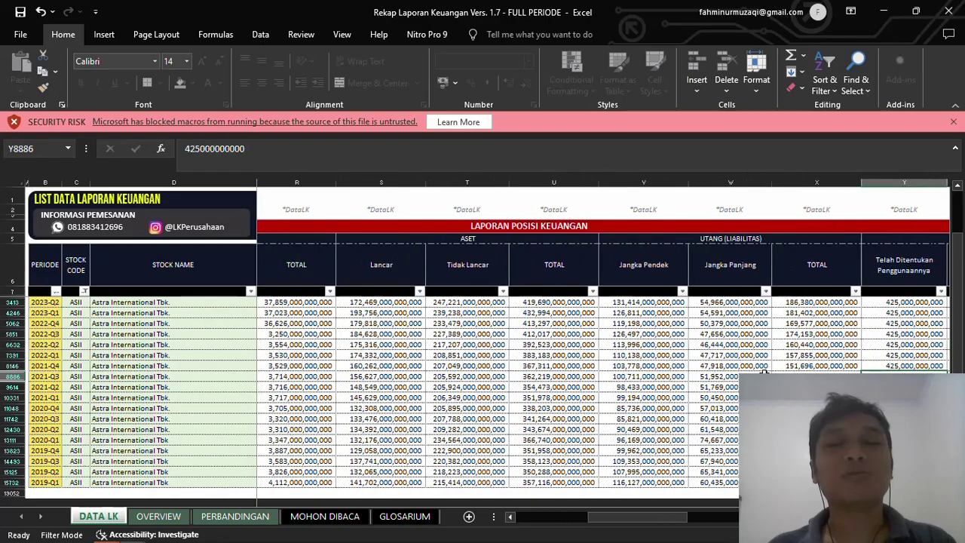
{"action": "key", "text": "Right"}
{"action": "key", "text": "Right"}
{"action": "key", "text": "Right"}
{"action": "key", "text": "Right"}
{"action": "key", "text": "Right"}
{"action": "key", "text": "Right"}
{"action": "key", "text": "Right"}
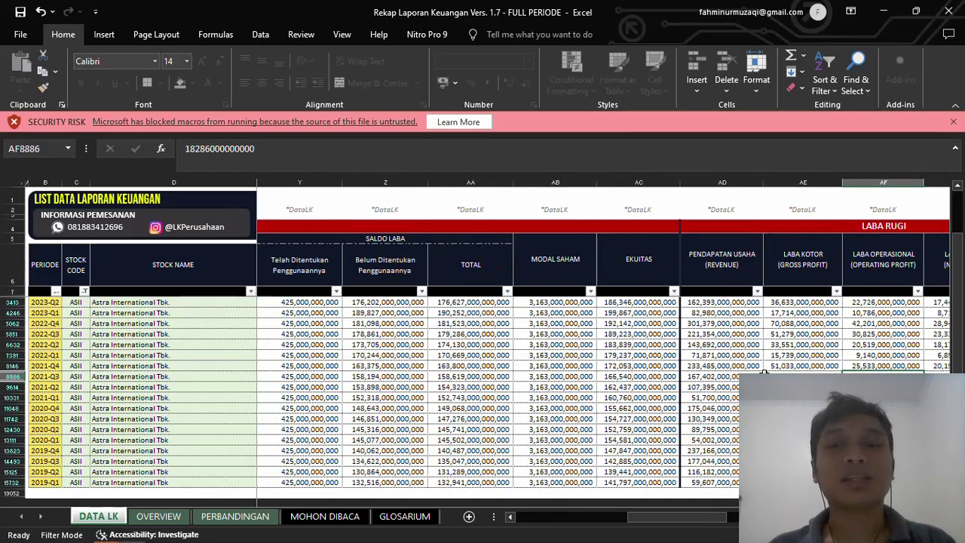
- Follow ASII's equity in the EKUITAS column down to the oldest quarter, 2019-Q1
{"action": "key", "text": "Left"}
{"action": "key", "text": "Down"}
{"action": "key", "text": "Left"}
{"action": "key", "text": "Left"}
{"action": "key", "text": "Down"}
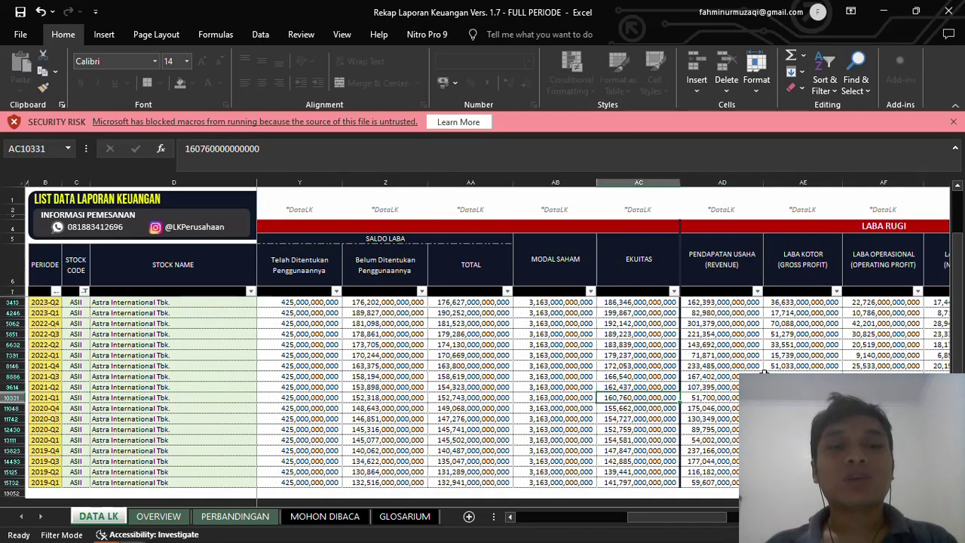
{"action": "key", "text": "Down"}
{"action": "key", "text": "Down"}
{"action": "key", "text": "Down"}
{"action": "key", "text": "Down"}
{"action": "key", "text": "Down"}
{"action": "key", "text": "Down"}
{"action": "key", "text": "Down"}
{"action": "key", "text": "Down"}
{"action": "key", "text": "Right"}
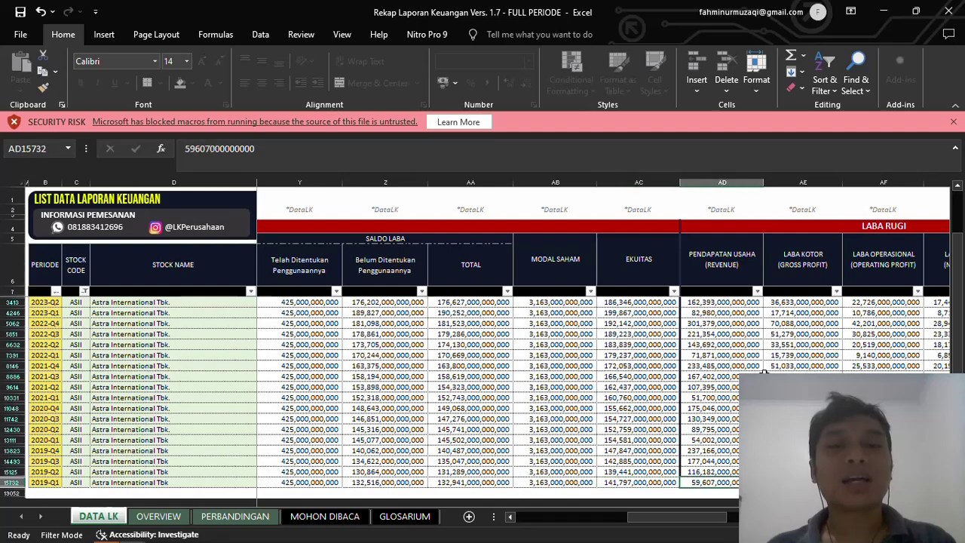
- Examine the LABA RUGI figures of ASII in the 2019-Q1 row, from revenue onward
{"action": "key", "text": "Right"}
{"action": "key", "text": "Right"}
{"action": "key", "text": "Right"}
{"action": "key", "text": "Right"}
{"action": "key", "text": "Right"}
{"action": "key", "text": "Left"}
{"action": "key", "text": "Left"}
{"action": "key", "text": "Left"}
{"action": "key", "text": "Left"}
{"action": "key", "text": "Left"}
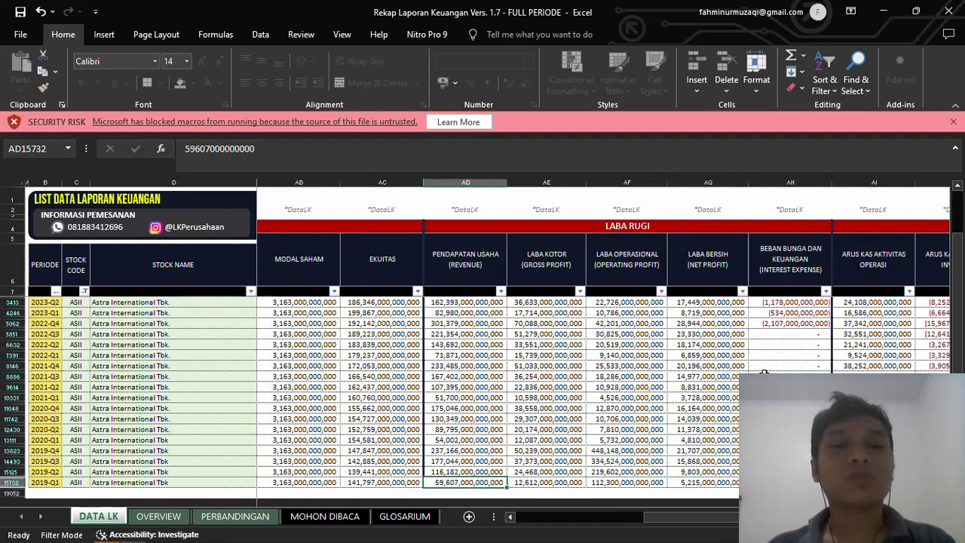
- Trace ASII's equity between the 2019-Q1 row and the latest quarter, ending at 2024-Q2
{"action": "key", "text": "Left"}
{"action": "key", "text": "Up"}
{"action": "key", "text": "Up"}
{"action": "key", "text": "Up"}
{"action": "key", "text": "Up"}
{"action": "key", "text": "Up"}
{"action": "key", "text": "Up"}
{"action": "key", "text": "Up"}
{"action": "key", "text": "Up"}
{"action": "key", "text": "Up"}
{"action": "key", "text": "Up"}
{"action": "key", "text": "Up"}
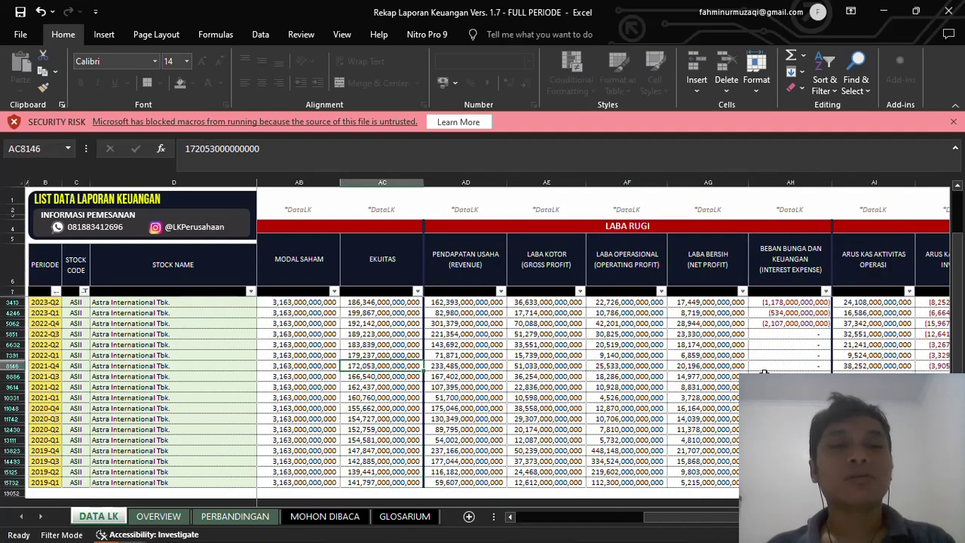
{"action": "key", "text": "Up"}
{"action": "key", "text": "Up"}
{"action": "key", "text": "Up"}
{"action": "key", "text": "Up"}
{"action": "key", "text": "Up"}
{"action": "key", "text": "Up"}
{"action": "key", "text": "Up"}
{"action": "key", "text": "ctrl+Down"}
{"action": "key", "text": "Left"}
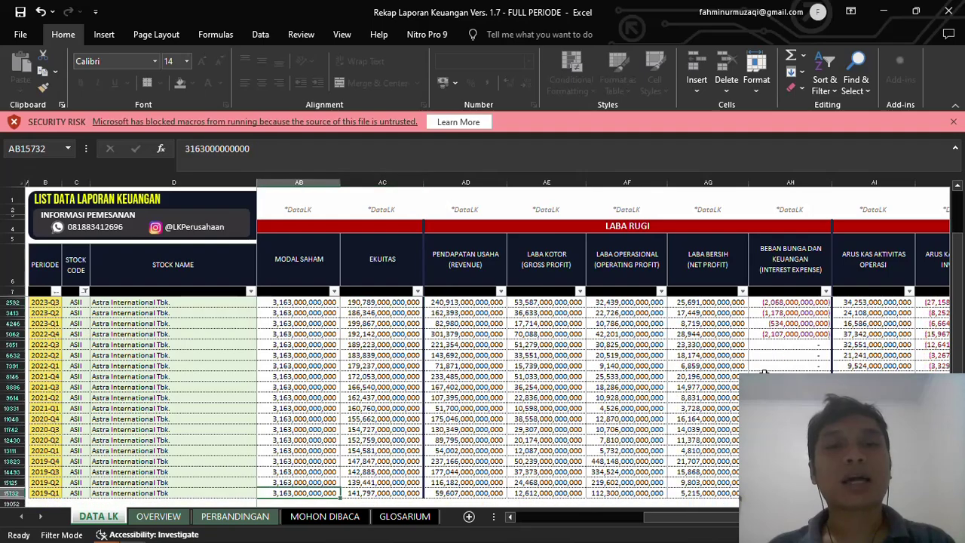
{"action": "key", "text": "Right"}
{"action": "key", "text": "ctrl+Up"}
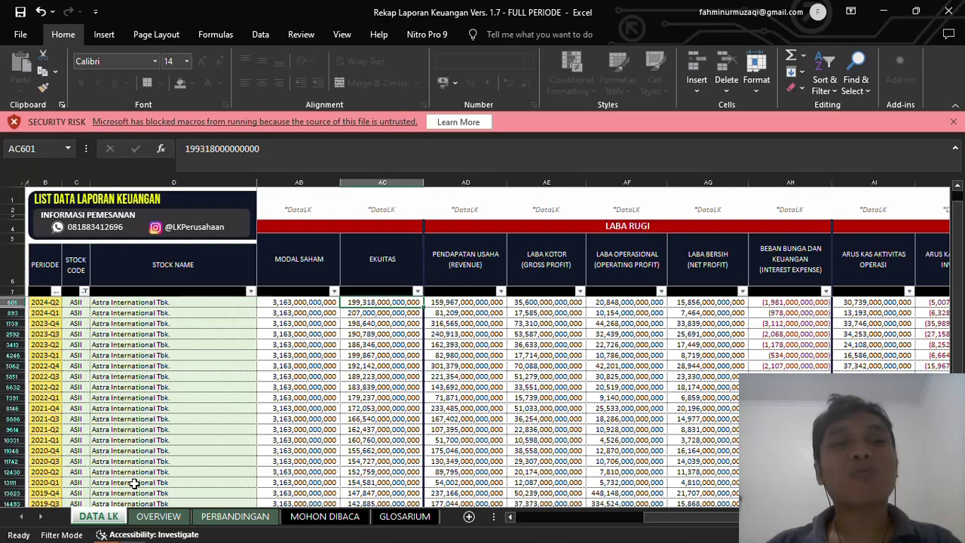
- Review ASII's equity quarter by quarter from 2024-Q2 back to 2020-Q2
{"action": "key", "text": "Down"}
{"action": "key", "text": "Down"}
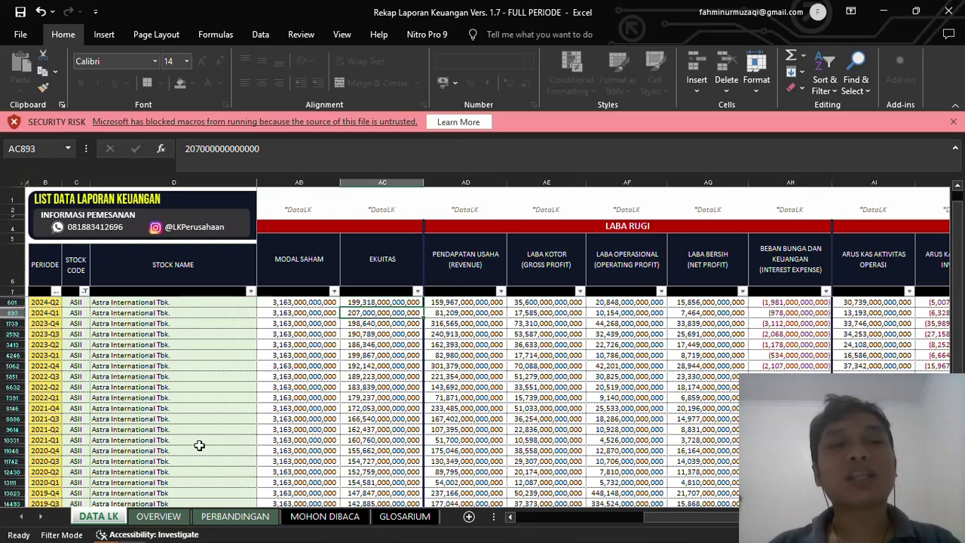
{"action": "key", "text": "Down"}
{"action": "key", "text": "Down"}
{"action": "key", "text": "Down"}
{"action": "key", "text": "Down"}
{"action": "key", "text": "Down"}
{"action": "key", "text": "Down"}
{"action": "key", "text": "Down"}
{"action": "key", "text": "Down"}
{"action": "key", "text": "Down"}
{"action": "key", "text": "Down"}
{"action": "key", "text": "Down"}
{"action": "key", "text": "Down"}
{"action": "key", "text": "Down"}
{"action": "key", "text": "Down"}
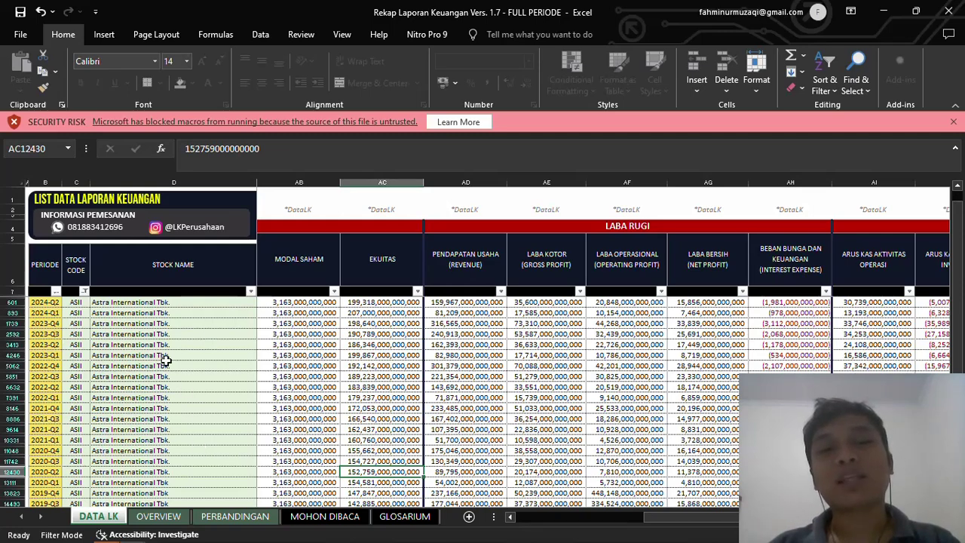
- Check the OVERVIEW and PERBANDINGAN sheets and return to the DATA LK sheet
{"action": "left_click", "coordinate": [150, 524]}
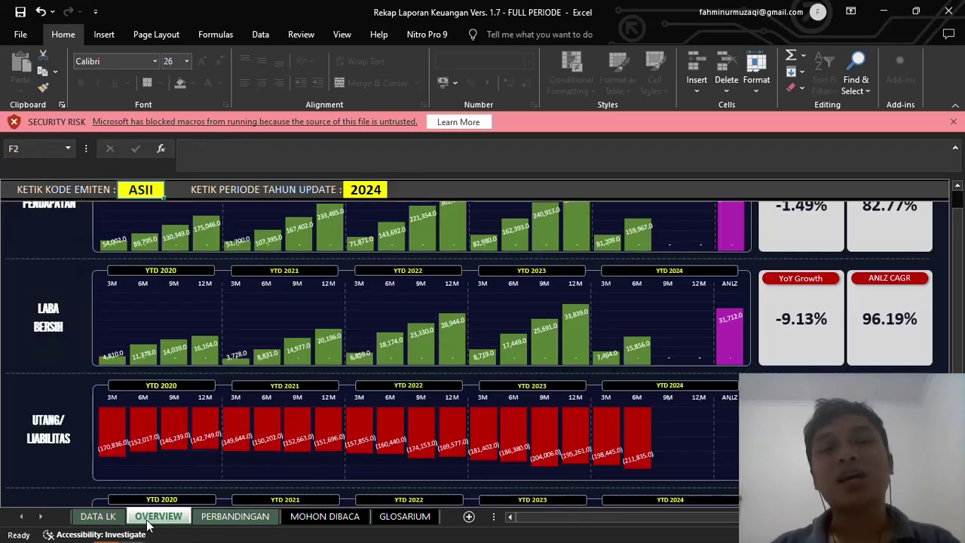
{"action": "left_click", "coordinate": [223, 517]}
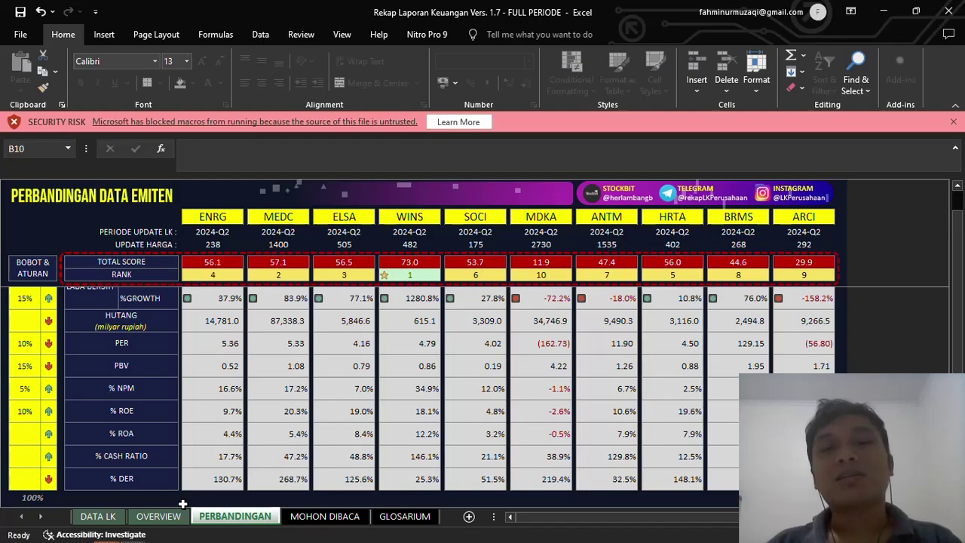
{"action": "left_click", "coordinate": [98, 517]}
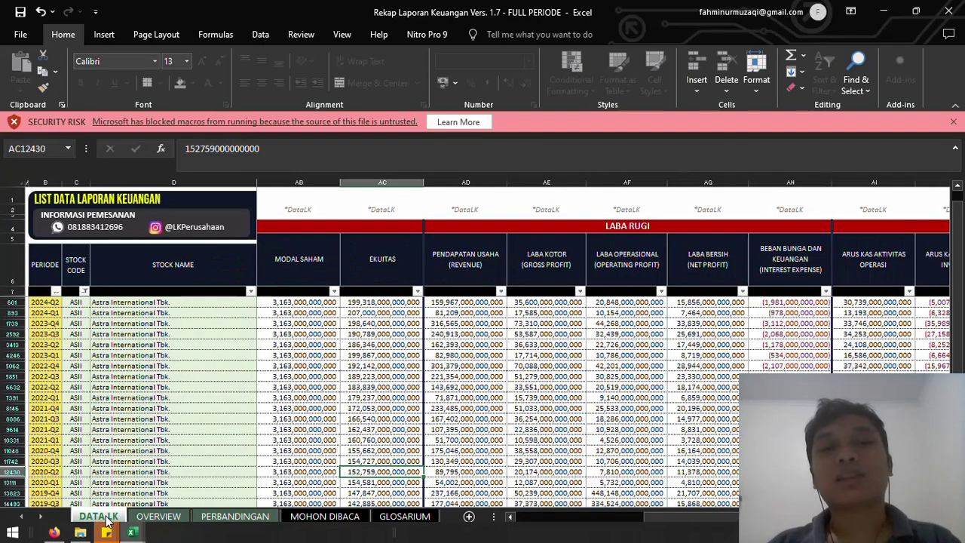
- Remove the ASII filter from the STOCK CODE column of the DATA LK sheet by selecting all stock codes
{"action": "left_click", "coordinate": [84, 291]}
{"action": "left_click", "coordinate": [131, 394]}
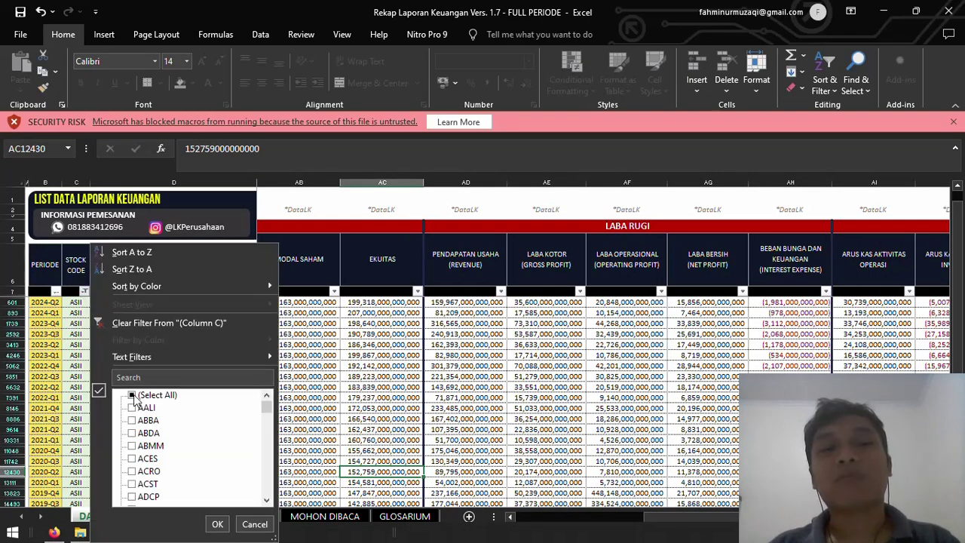
{"action": "left_click", "coordinate": [216, 524]}
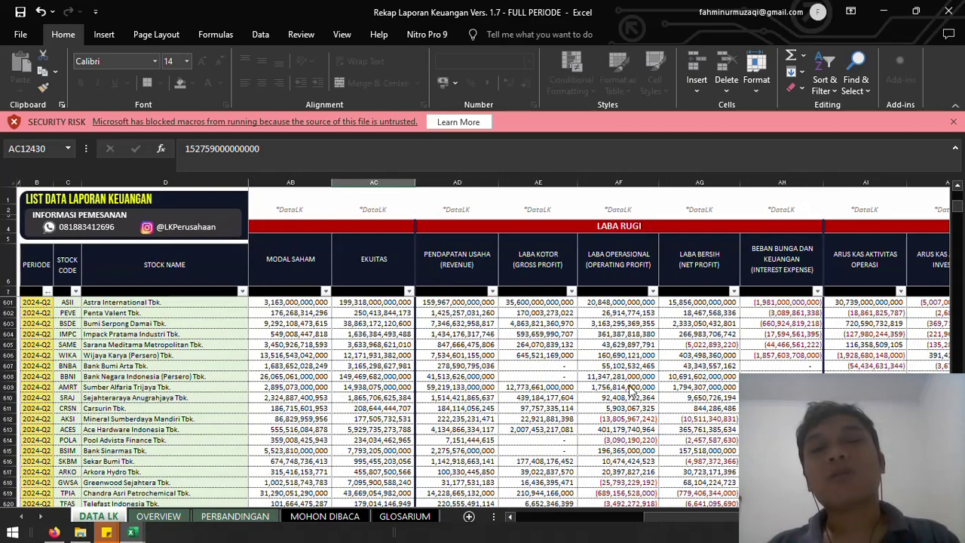
- Switch to Firefox and examine the 2024 Astra and non-Astra sales, including BYD, in the Car Market Aug'24 - Wholesales PDF
{"action": "key", "text": "alt+Tab"}
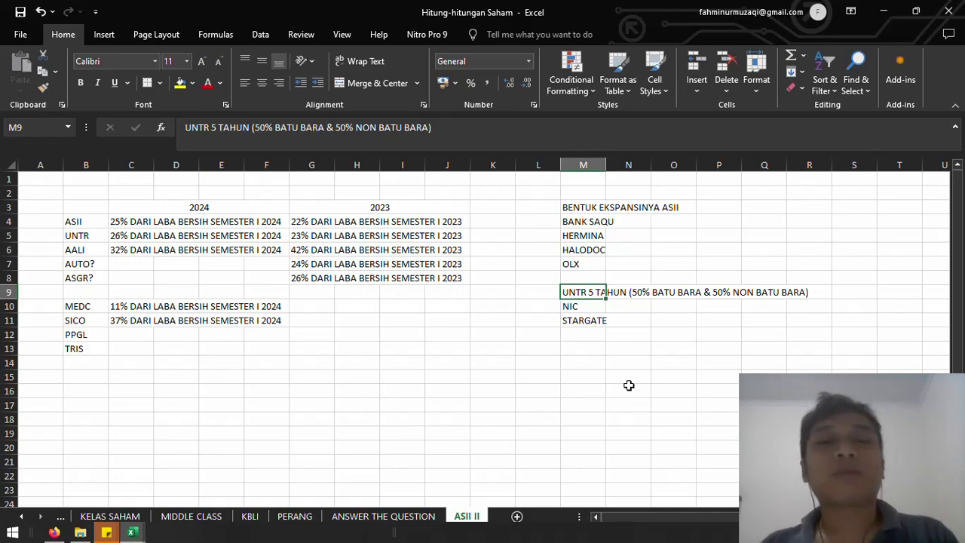
{"action": "key", "text": "alt+Tab"}
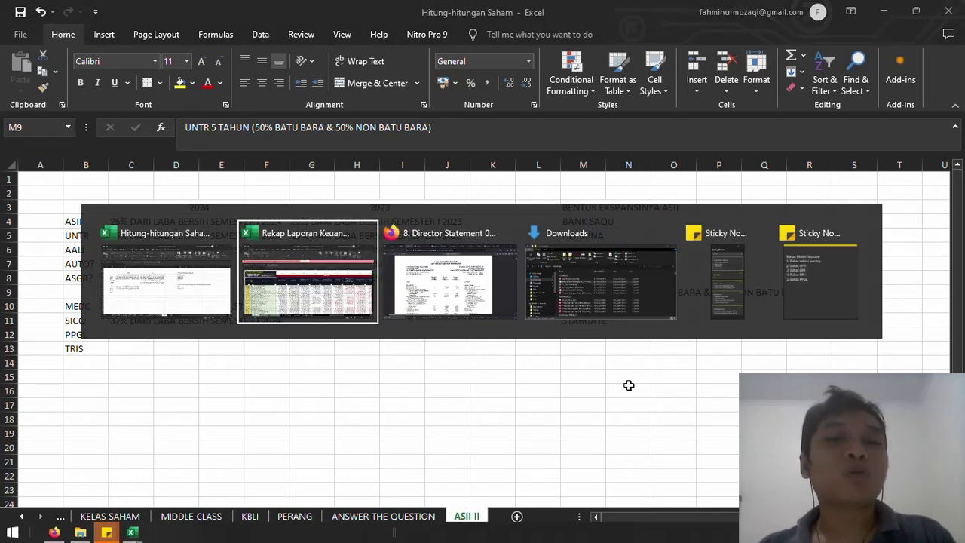
{"action": "key", "text": "alt+Tab"}
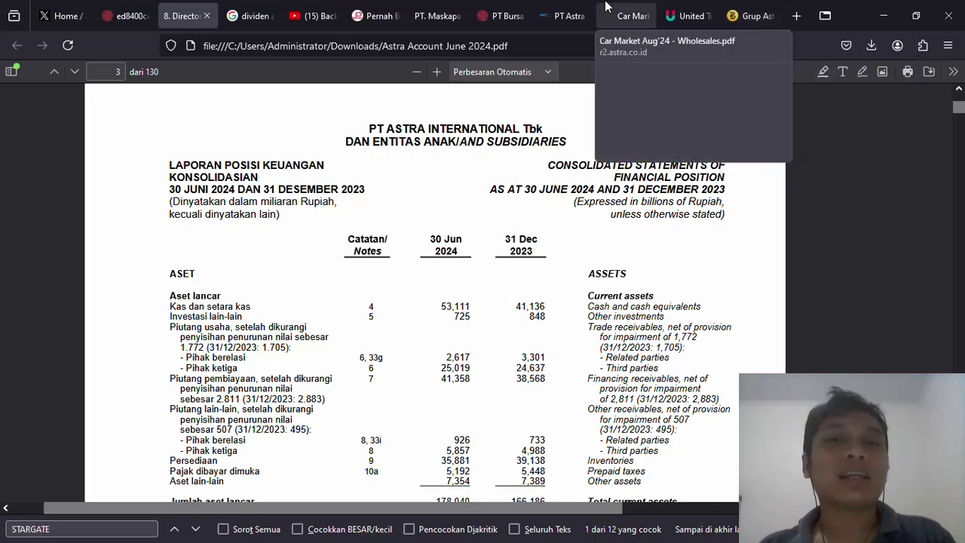
{"action": "left_click", "coordinate": [607, 7]}
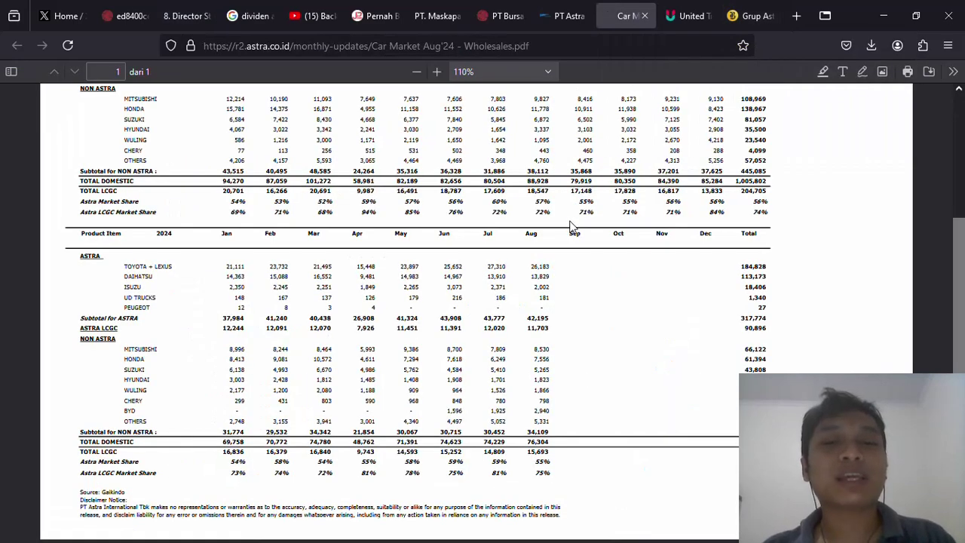
{"action": "scroll", "coordinate": [571, 226], "scroll_direction": "up", "scroll_amount": 1, "text": "ctrl"}
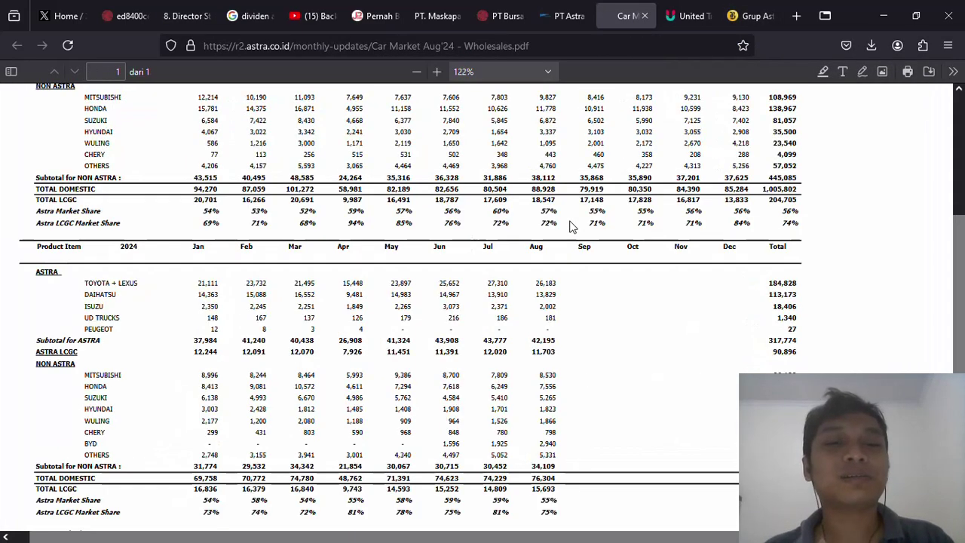
{"action": "scroll", "coordinate": [570, 226], "scroll_direction": "down", "scroll_amount": 2}
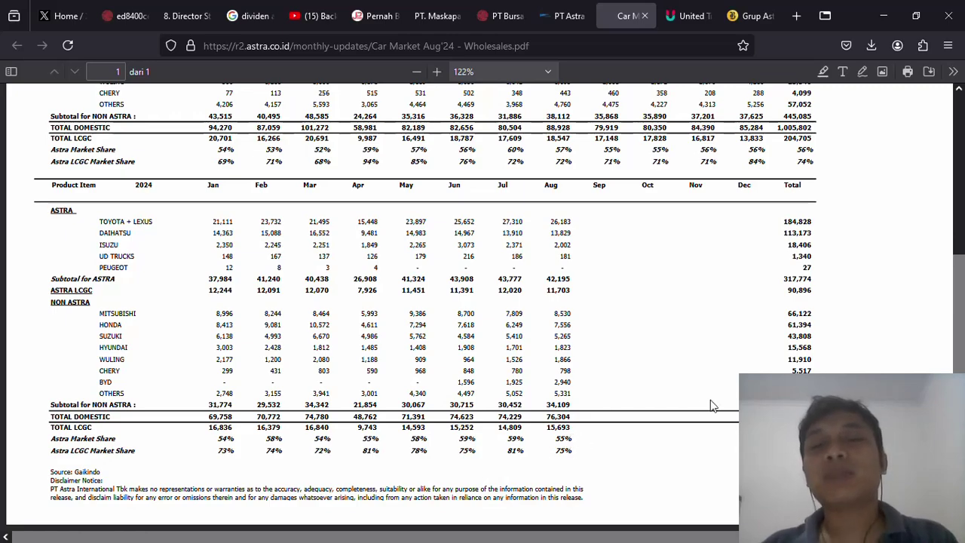
{"action": "double_click", "coordinate": [464, 384]}
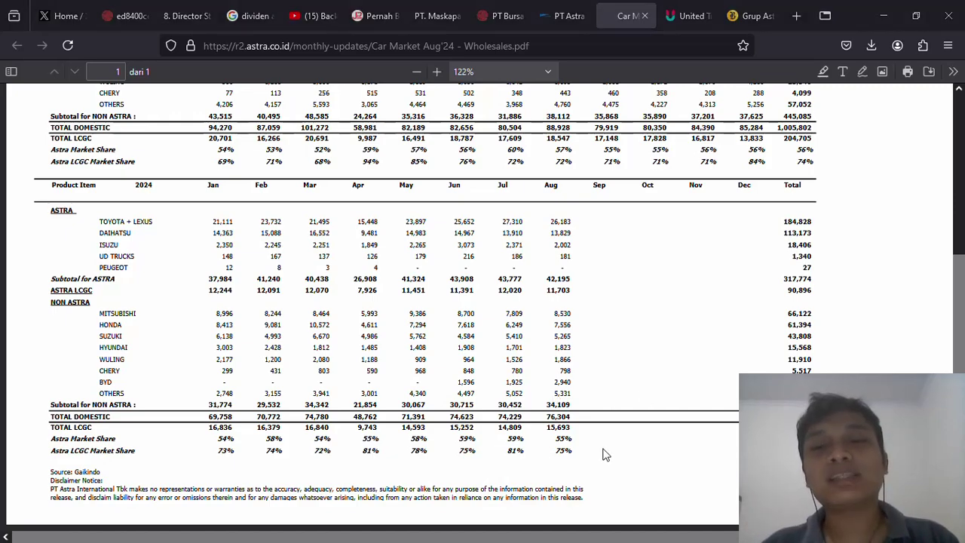
{"action": "key", "text": "super"}
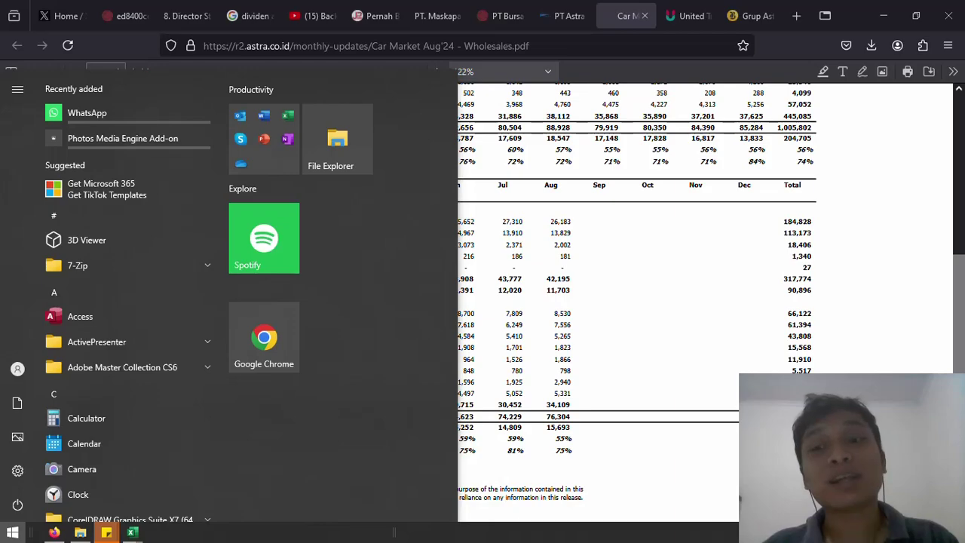
{"action": "key", "text": "Escape"}
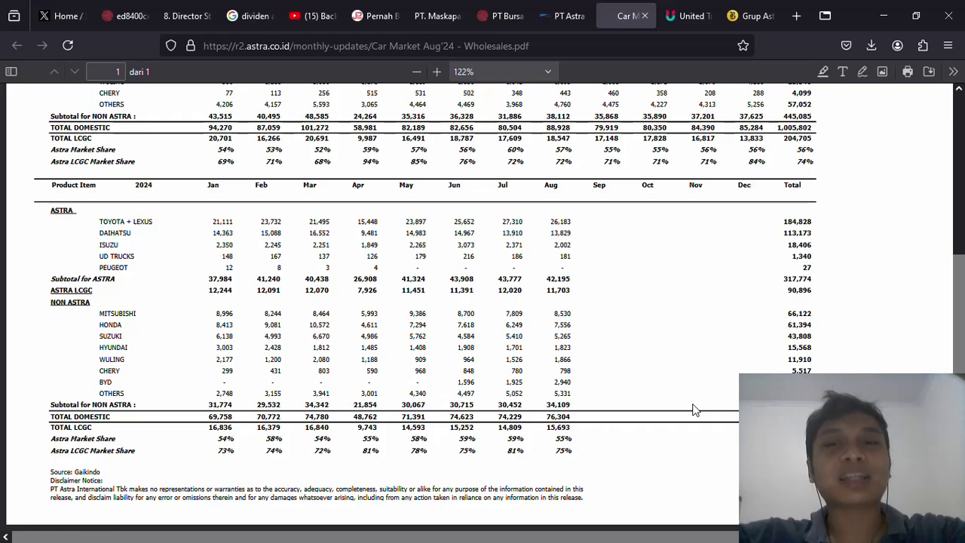
{"action": "scroll", "coordinate": [695, 409], "scroll_direction": "up", "scroll_amount": 1}
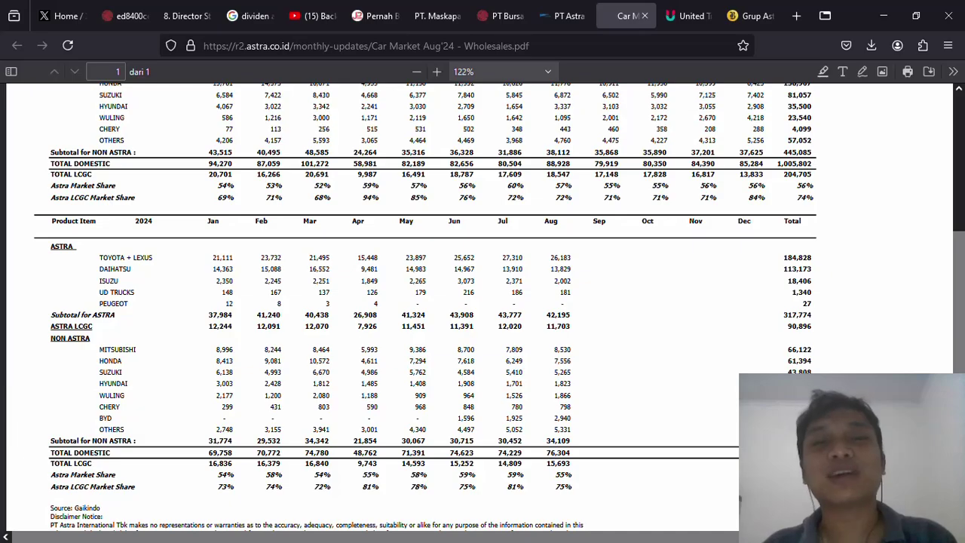
- Check the OLX entry in ASII's expansion list in the Hitung-hitungan Saham workbook, and return to the car market PDF
{"action": "key", "text": "alt+Tab"}
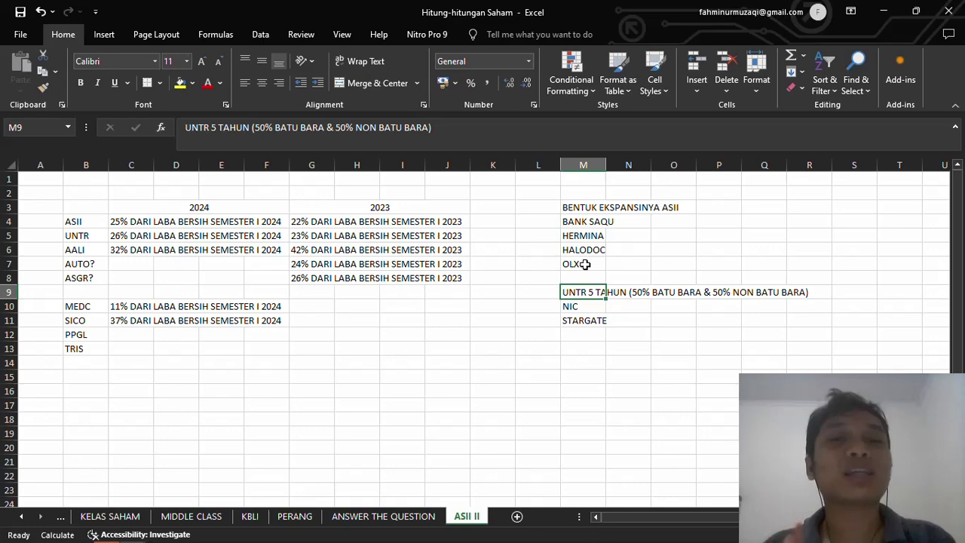
{"action": "left_click", "coordinate": [585, 265]}
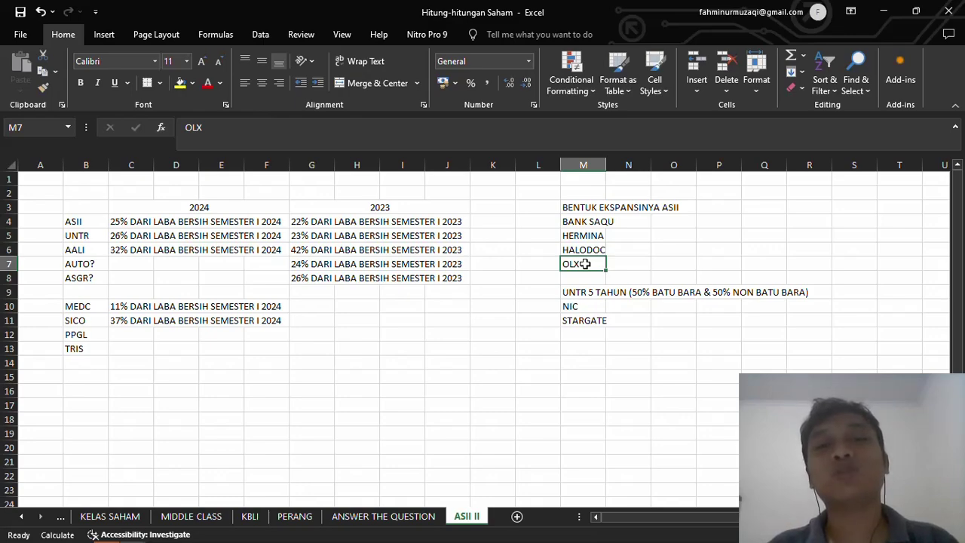
{"action": "key", "text": "alt+Tab"}
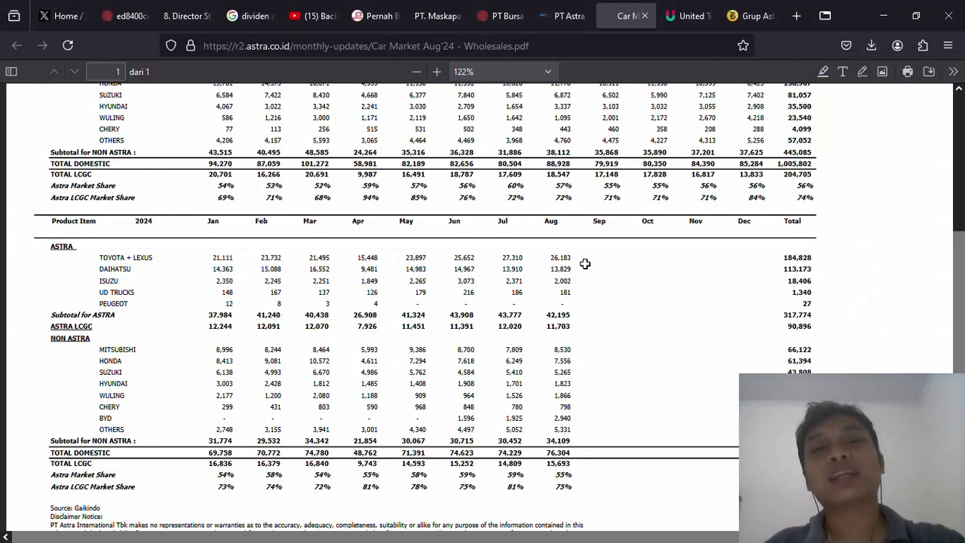
- Review ASII's LABA BERSIH chart on the OVERVIEW sheet of the Rekap Laporan Keuangan workbook alongside the car market PDF
{"action": "key", "text": "alt+Tab"}
{"action": "key", "text": "Tab"}
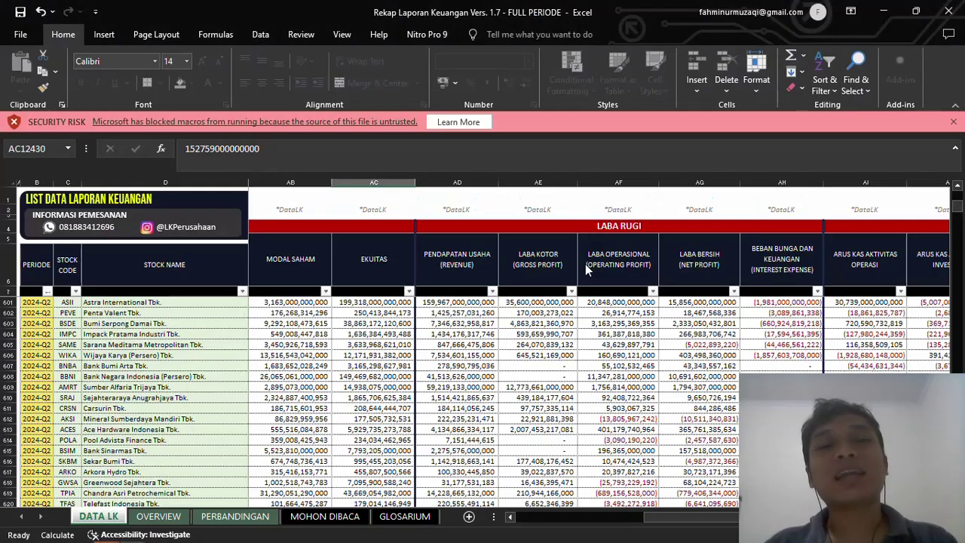
{"action": "left_click", "coordinate": [159, 517]}
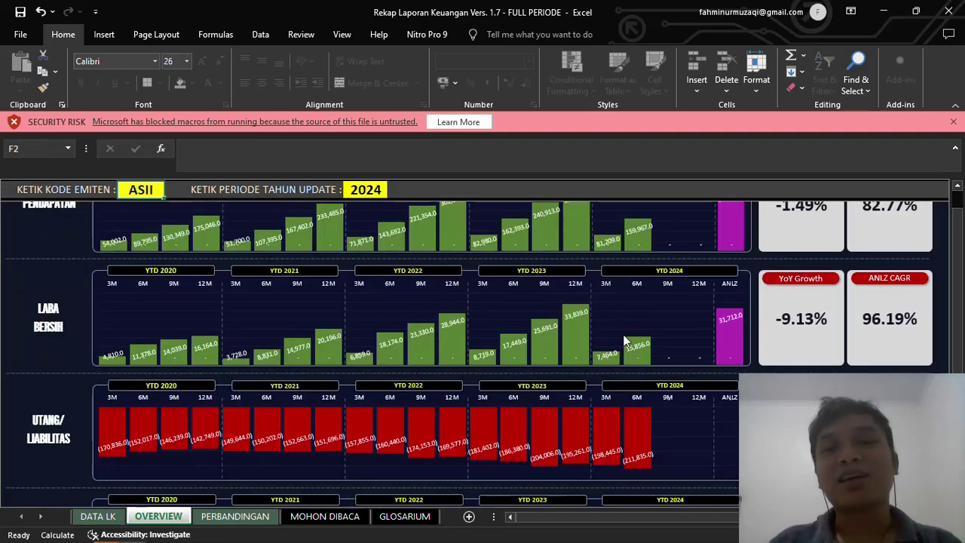
{"action": "key", "text": "alt+Tab"}
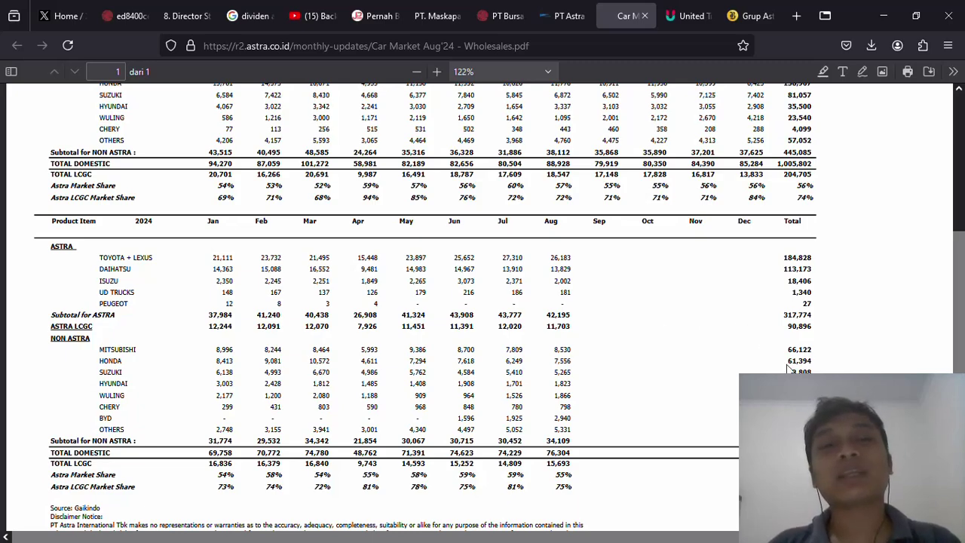
{"action": "key", "text": "alt+Tab"}
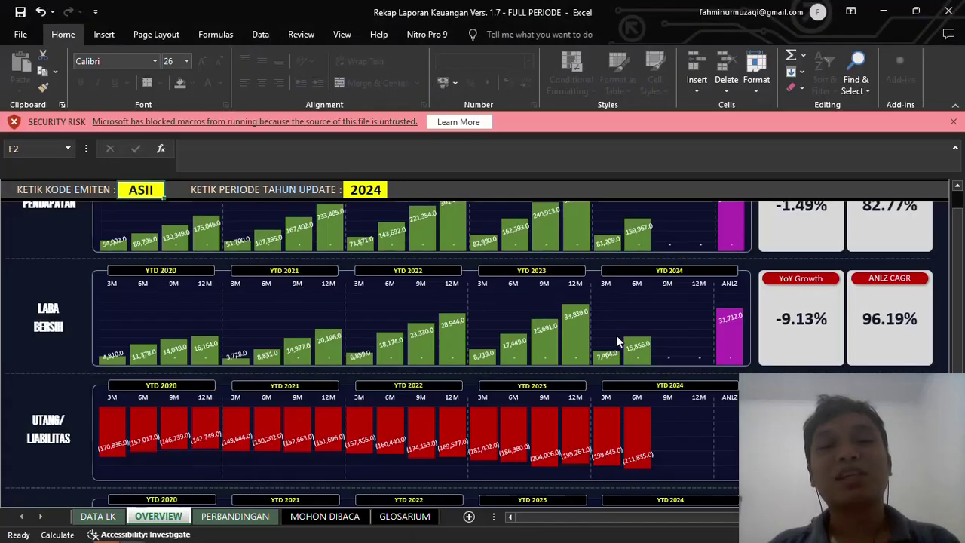
- View the market capitalization, cash, receivables and inventory columns of the DATA LK sheet, and return to the car market PDF in Firefox
{"action": "left_click", "coordinate": [100, 516]}
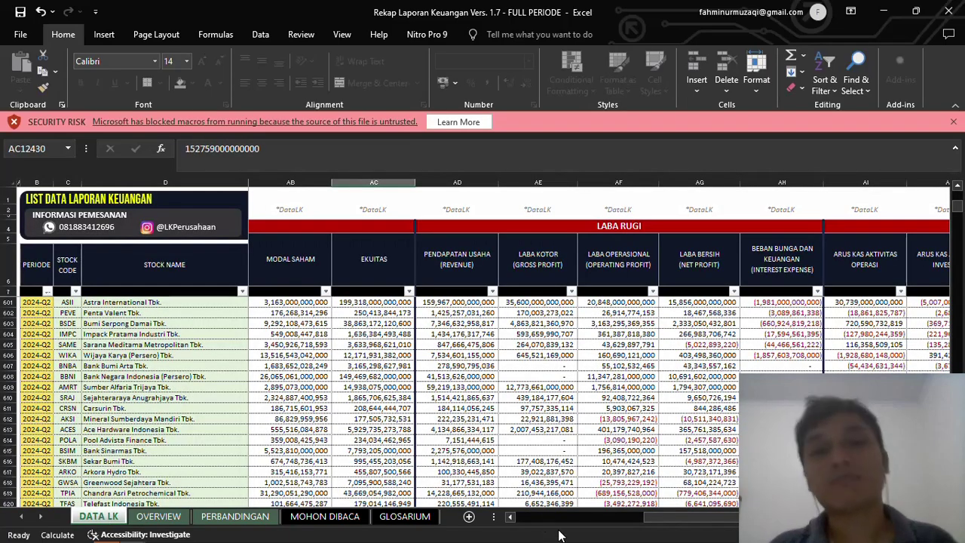
{"action": "left_click_drag", "start_coordinate": [666, 519], "coordinate": [560, 526]}
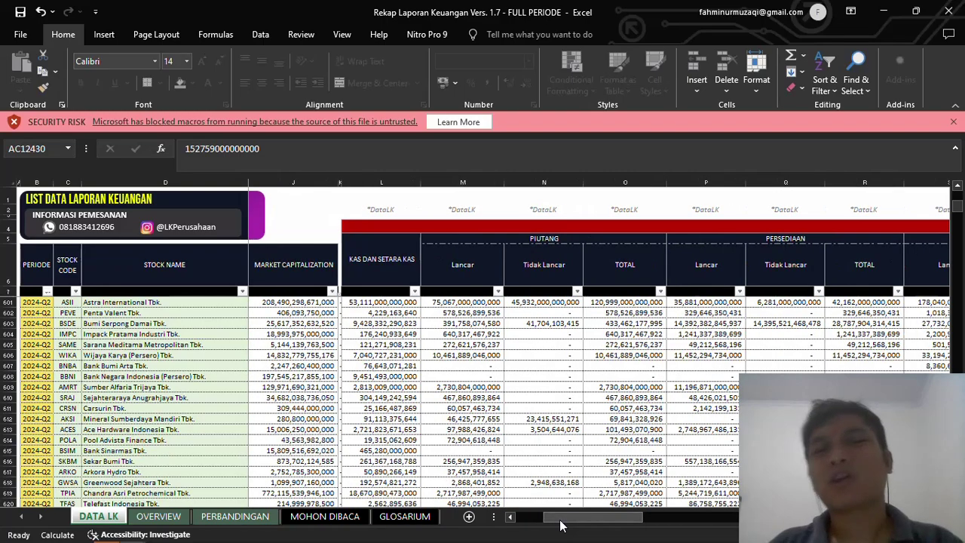
{"action": "key", "text": "alt+Tab"}
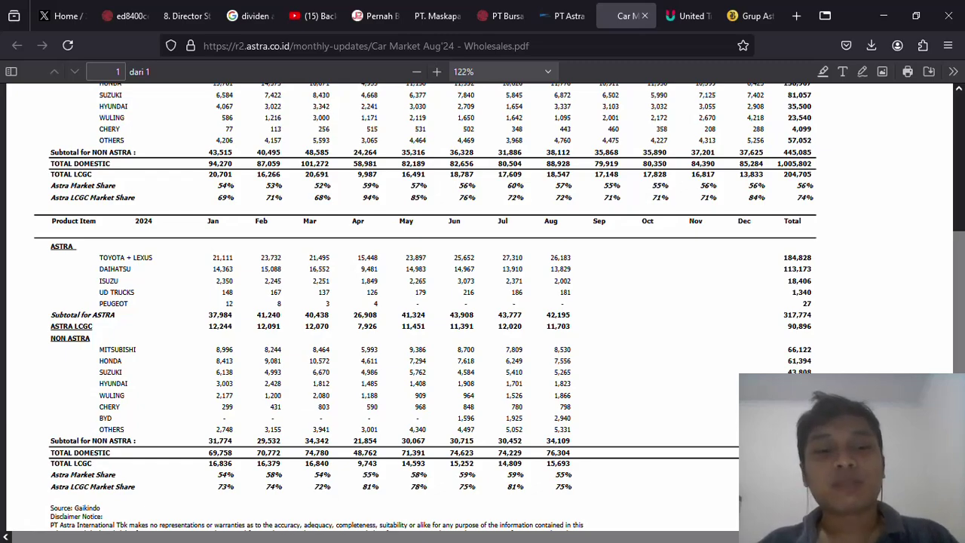
{"action": "key", "text": "super"}
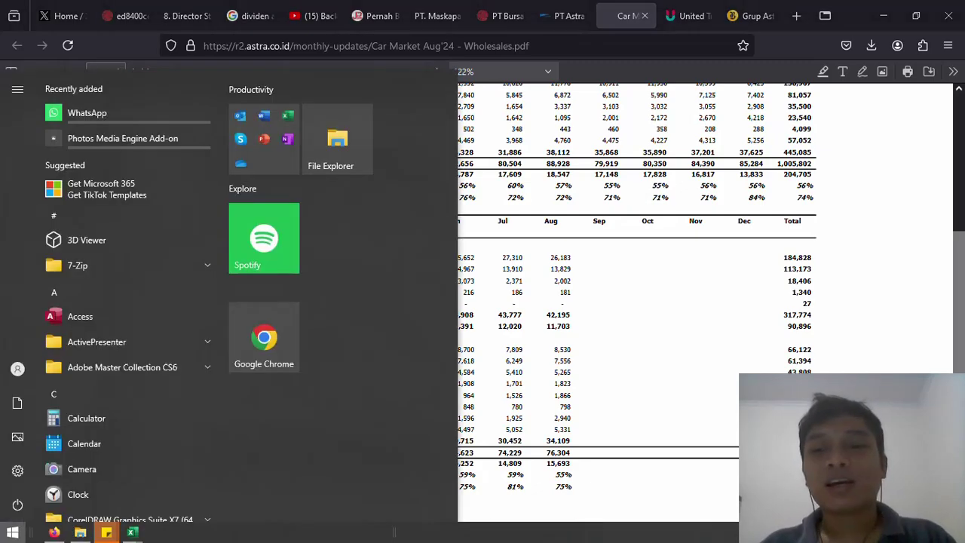
{"action": "key", "text": "Escape"}
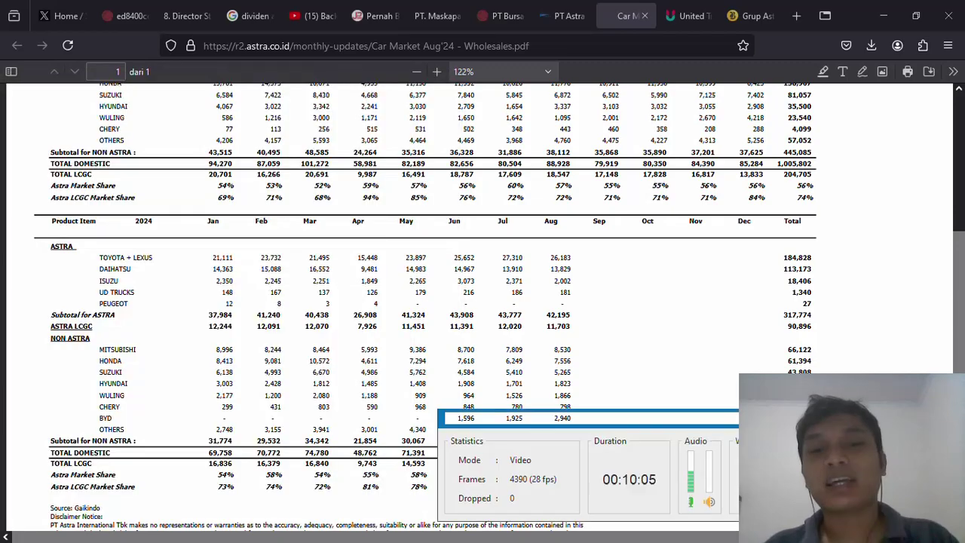